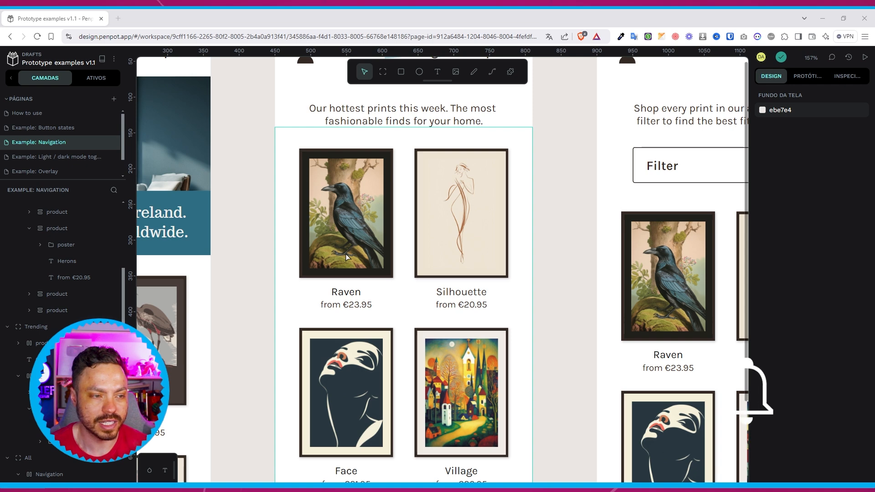
Step: Inspect the flex layout spacing of the products board on the Trending screen, leaving it deselected
scroll(346, 254, up, 5)
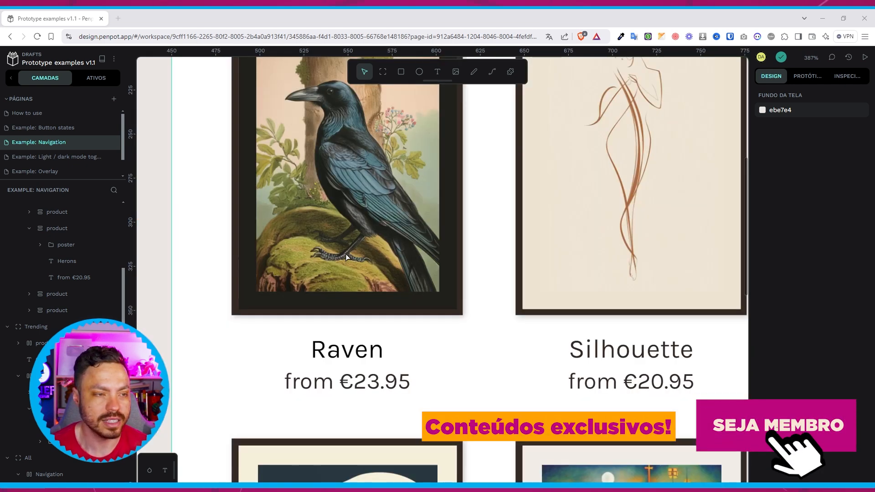
click(459, 274)
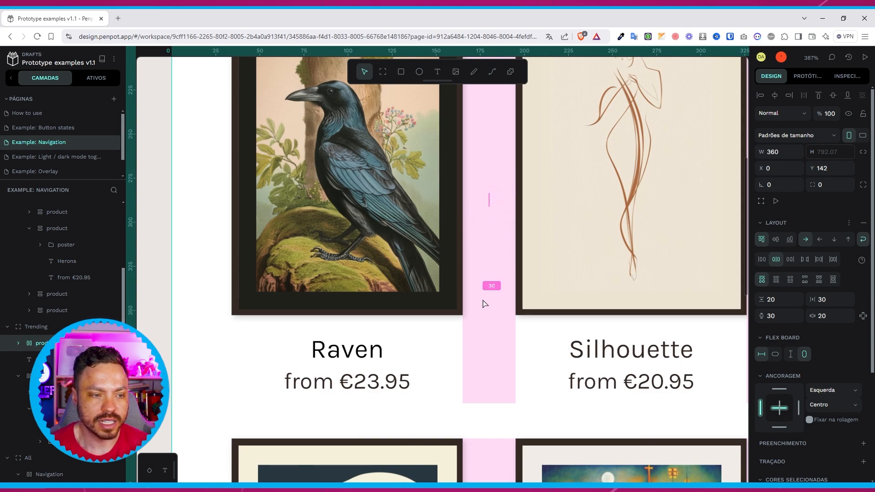
scroll(484, 303, down, 5)
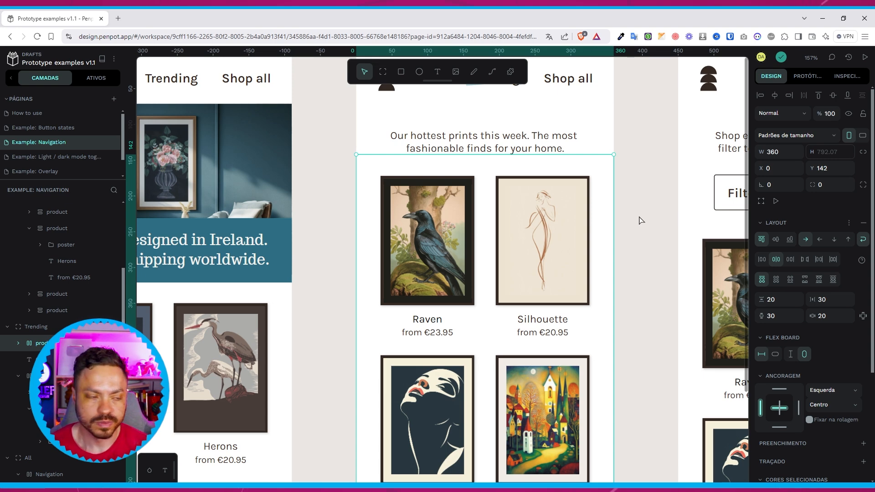
click(641, 220)
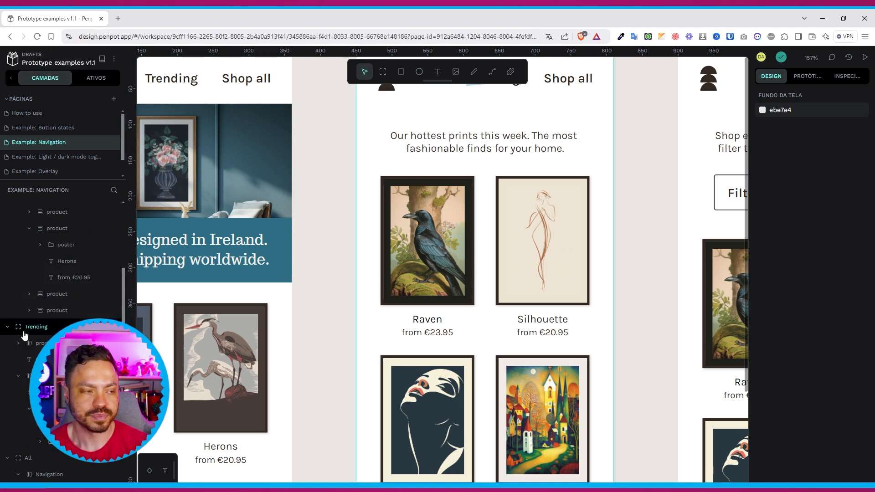
Step: Remove the flex layout from the Herons product card in the Home screen's products board
scroll(64, 285, up, 3)
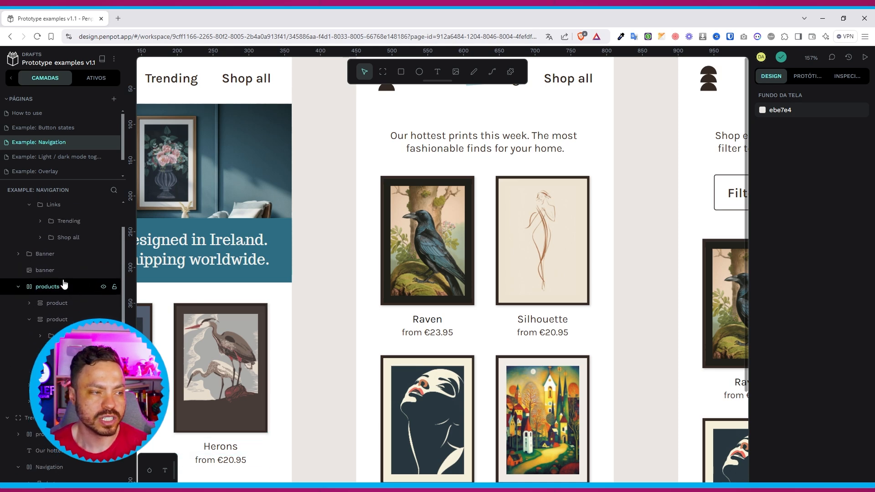
click(226, 322)
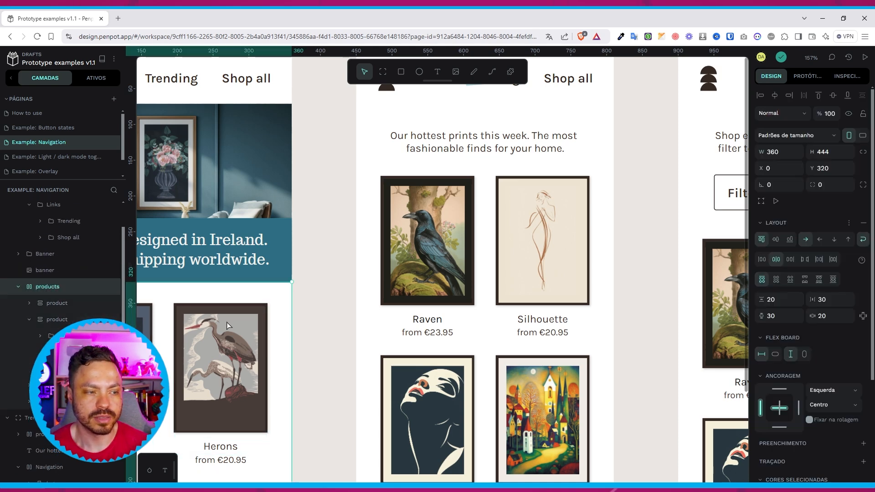
drag(273, 376, 458, 222)
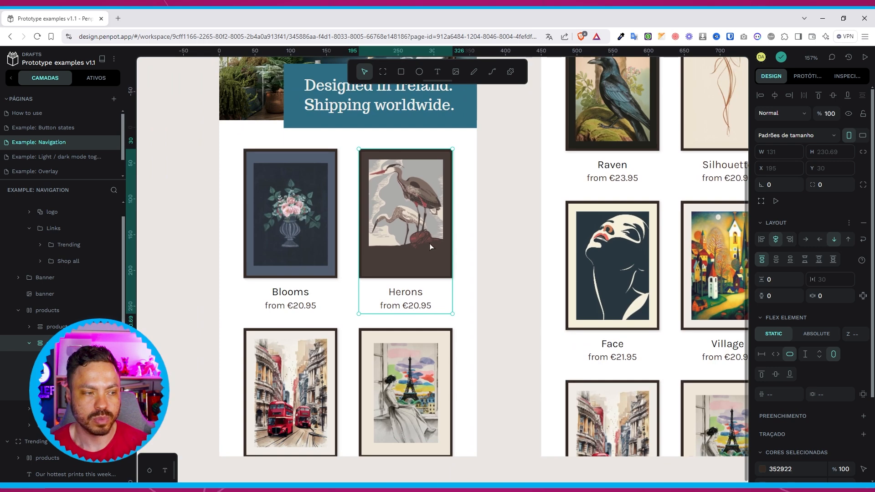
right_click(416, 239)
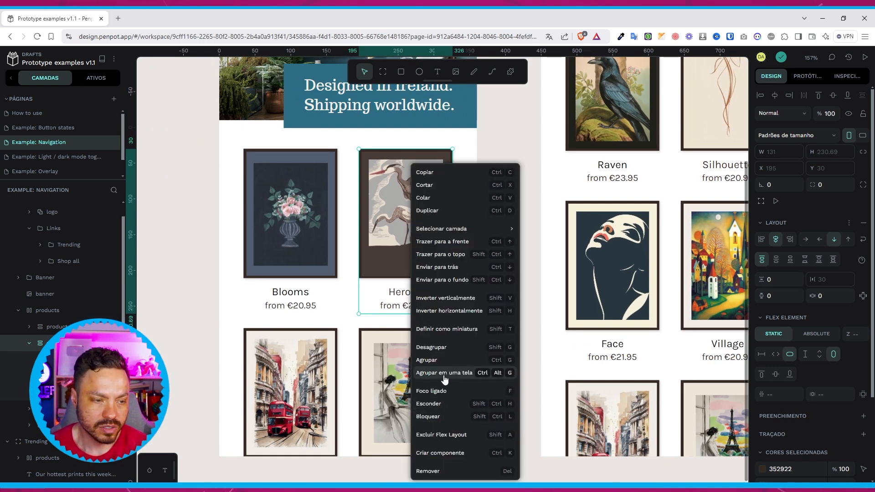
click(438, 435)
Step: Try a grid layout on the Herons product card and move the card into the Navigation layer, undoing both changes
right_click(412, 258)
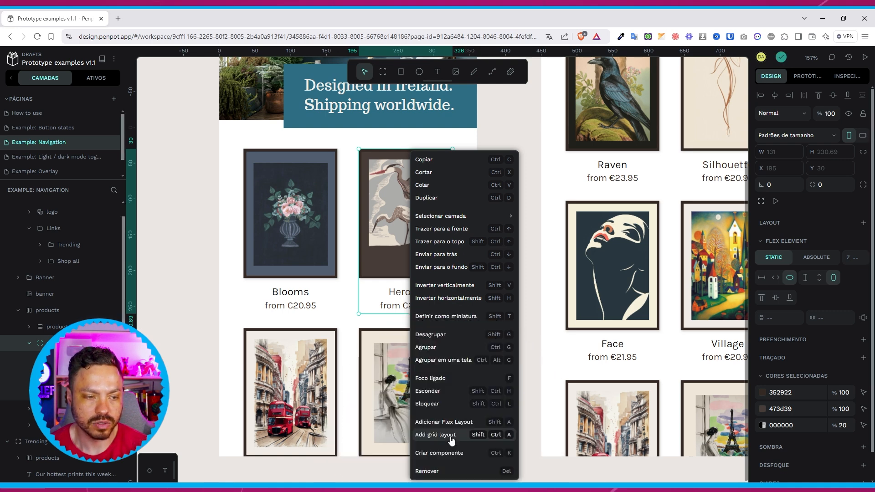
click(449, 437)
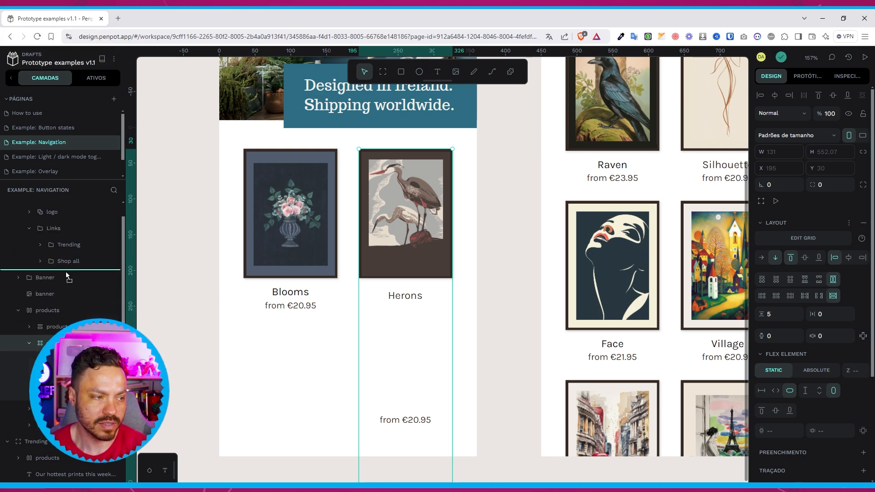
drag(74, 214, 74, 212)
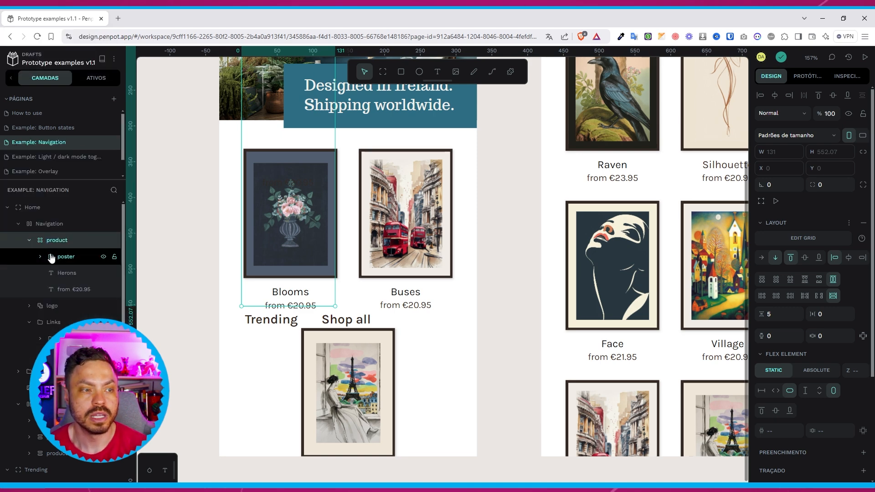
key(ctrl+z)
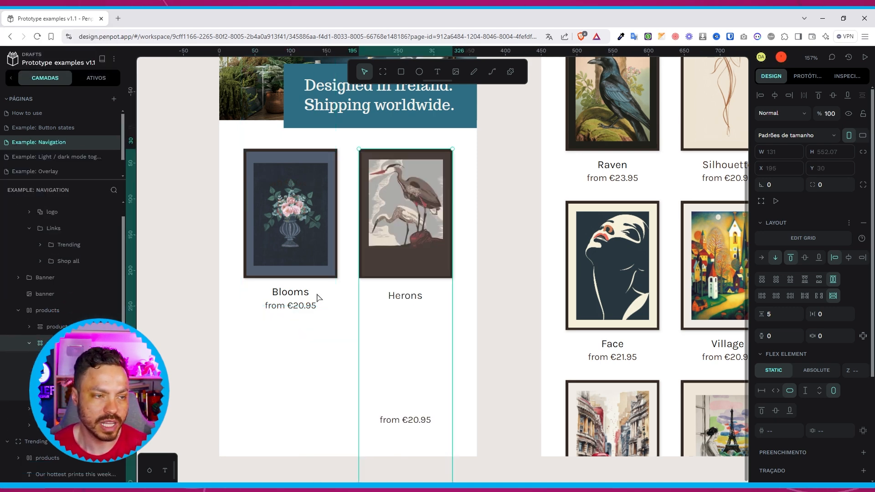
key(Escape)
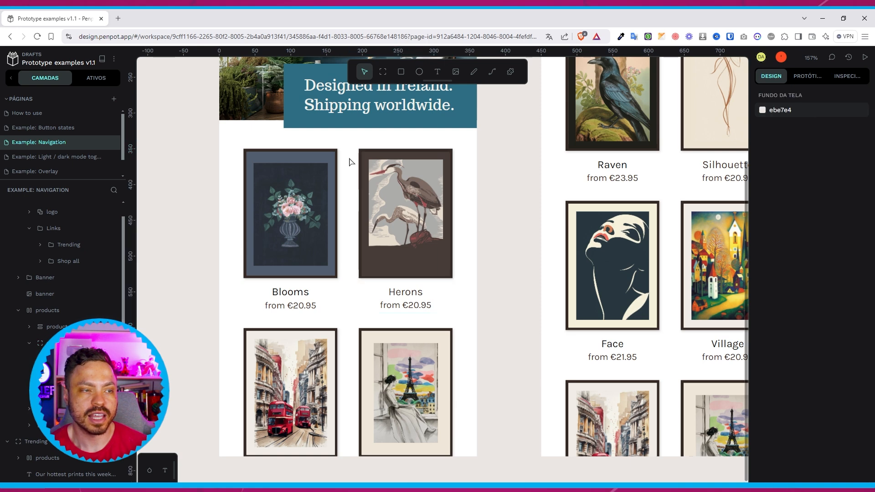
Step: Remove the flex layout from the products board on the Home screen and check which layout options it offers
click(328, 147)
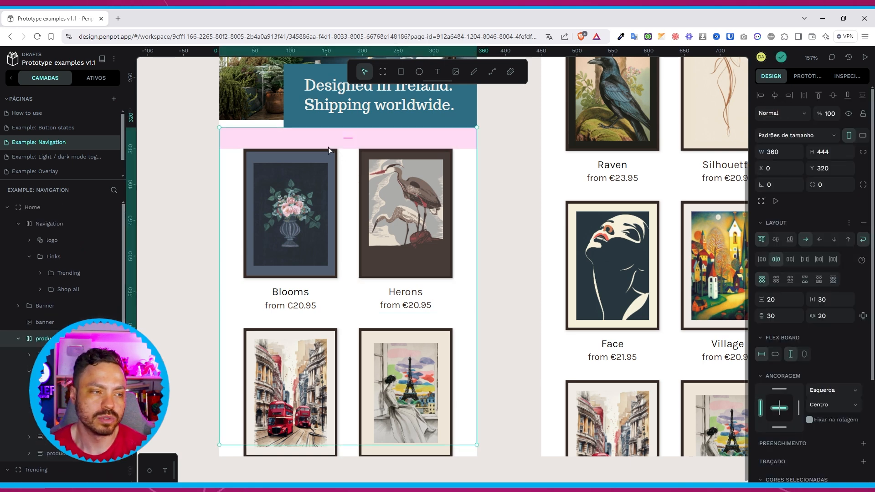
right_click(328, 146)
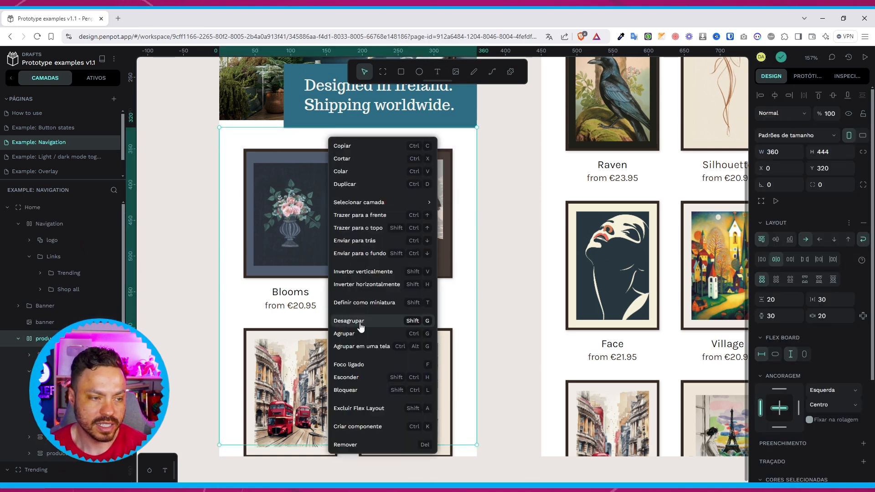
click(370, 412)
right_click(333, 226)
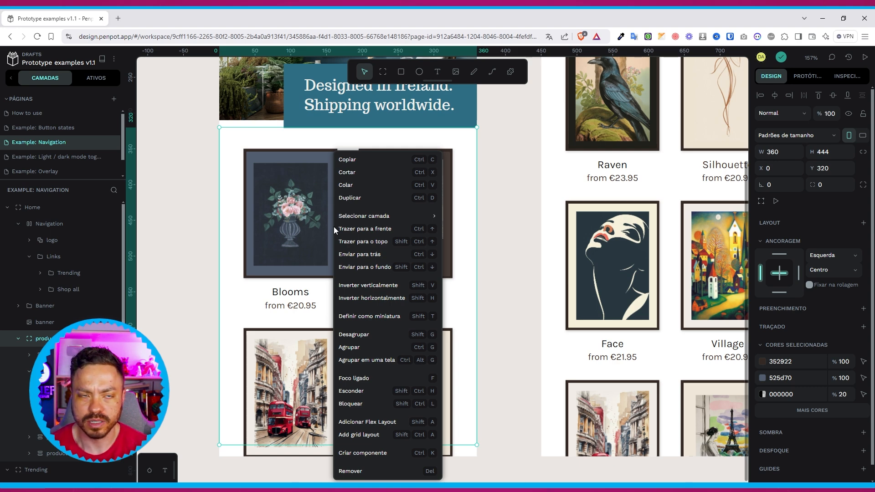
click(202, 224)
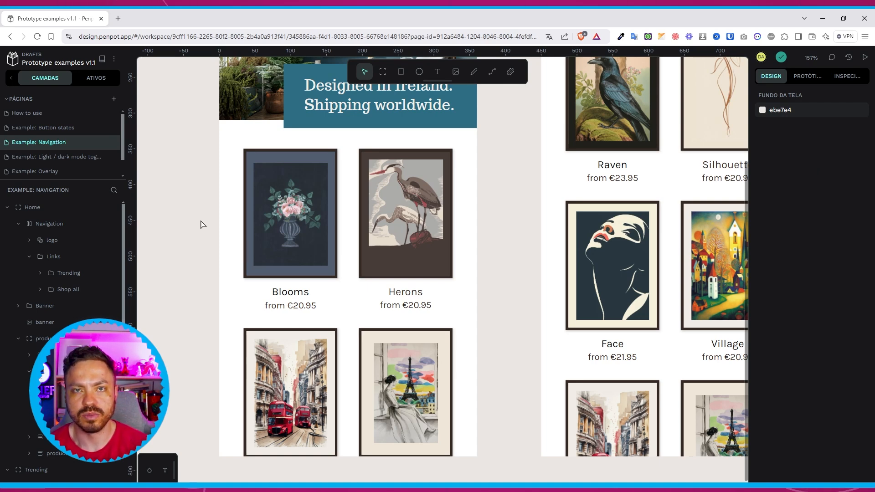
Step: Examine the products board and its Blooms and Herons cards to compare their layer types
click(280, 199)
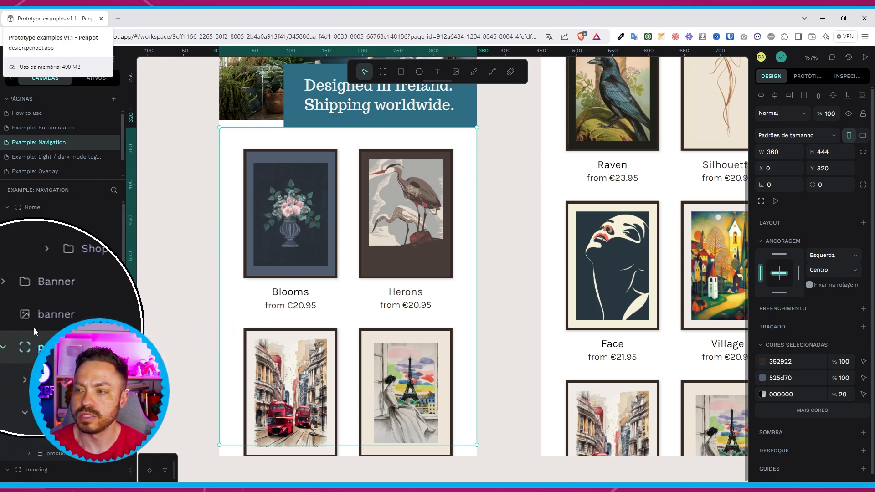
double_click(275, 204)
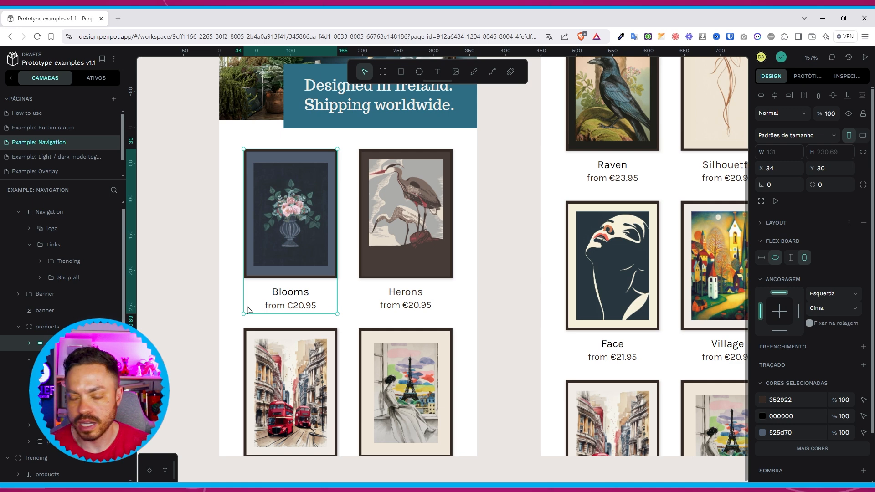
scroll(32, 322, down, 2)
click(29, 314)
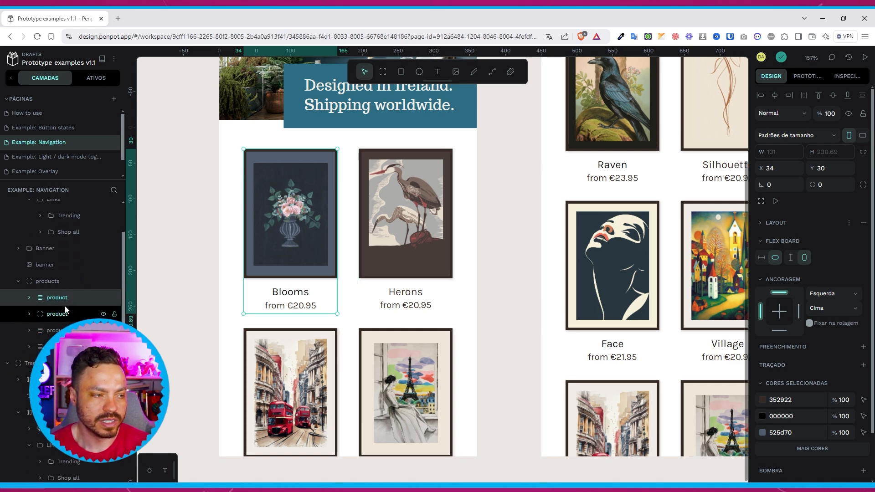
key(Escape)
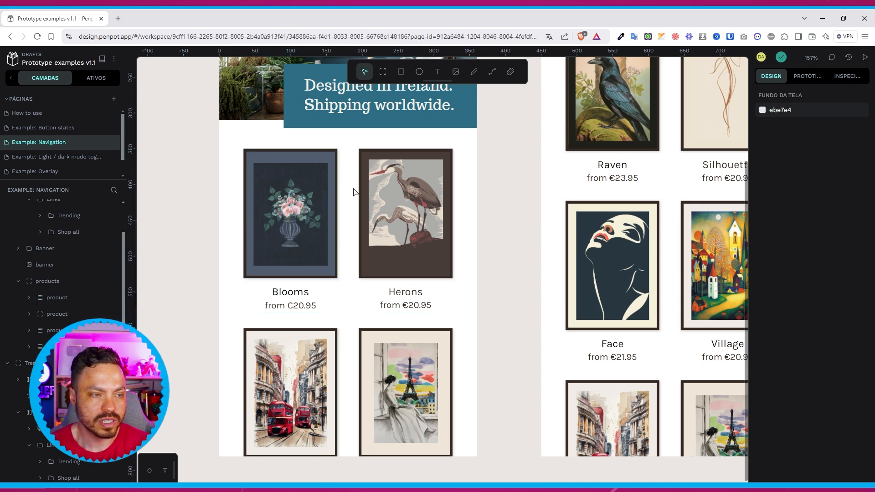
Step: Select all four product cards in the Home products board and remove their flex layouts
click(244, 179)
shift+click(451, 223)
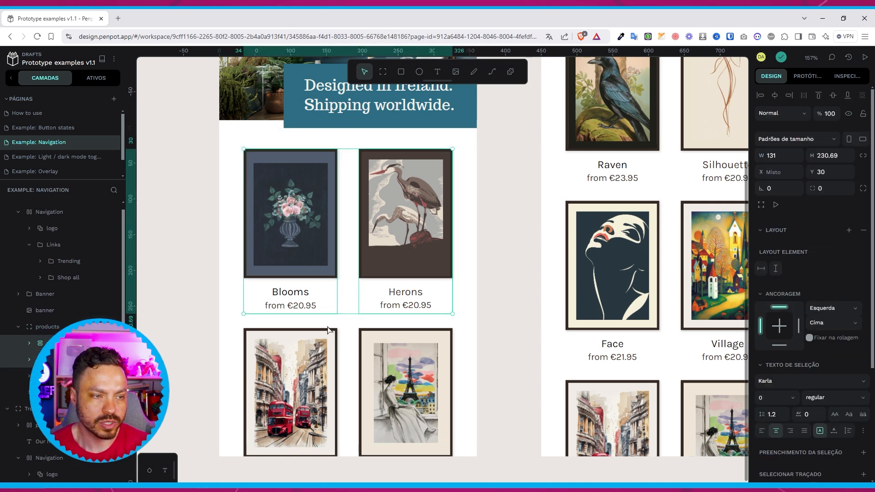
shift+click(393, 399)
scroll(411, 365, down, 3)
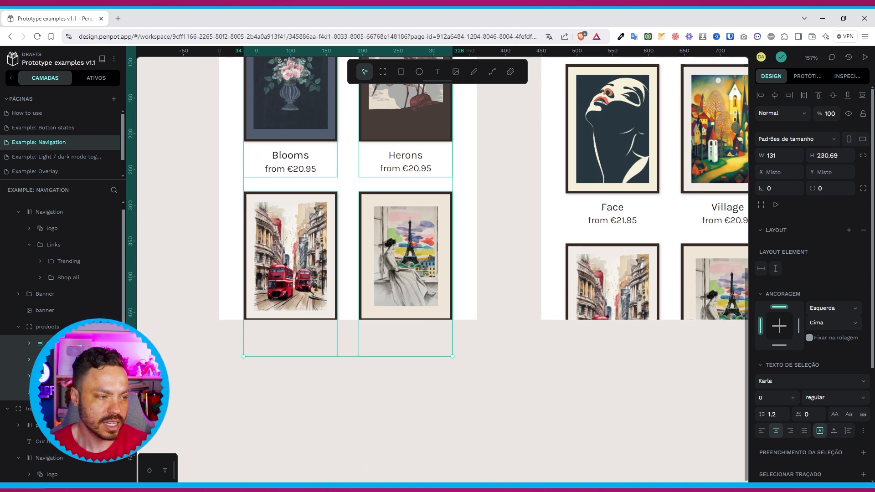
right_click(56, 343)
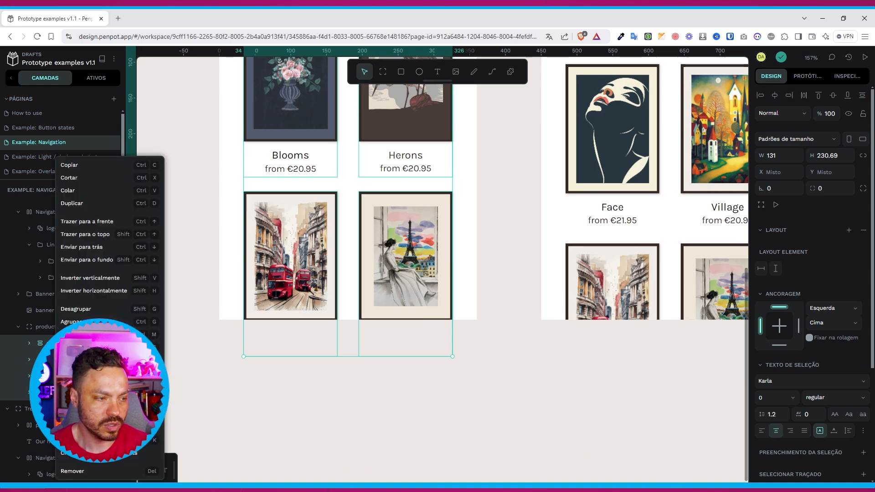
click(275, 407)
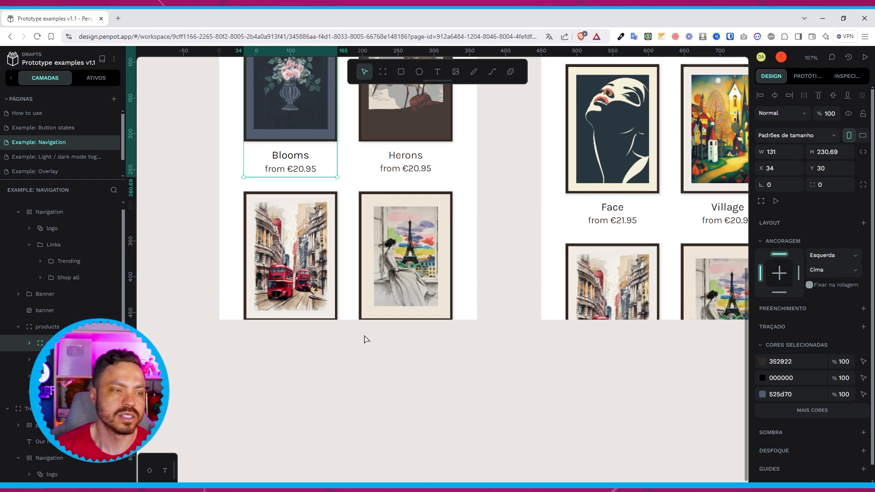
Step: Move the Home products board above Navigation in the layer order and place it under the banner at X 0, Y 317
scroll(364, 339, up, 5)
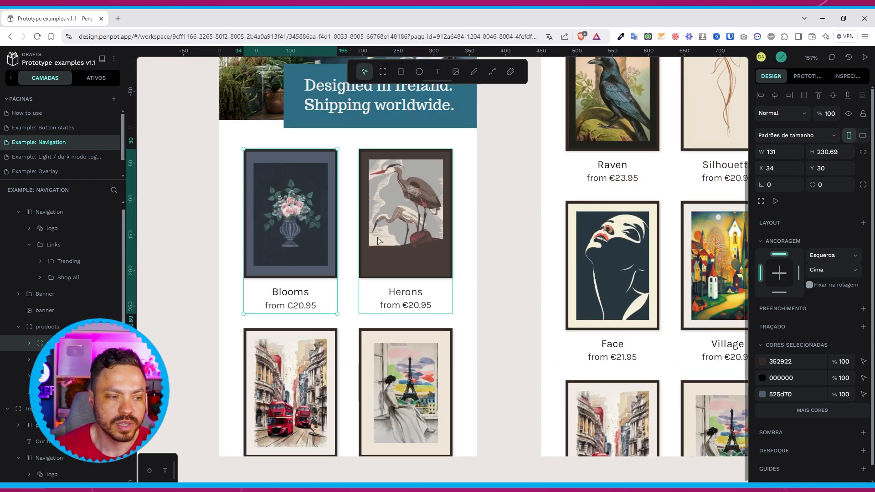
scroll(377, 240, down, 1)
scroll(348, 238, up, 5)
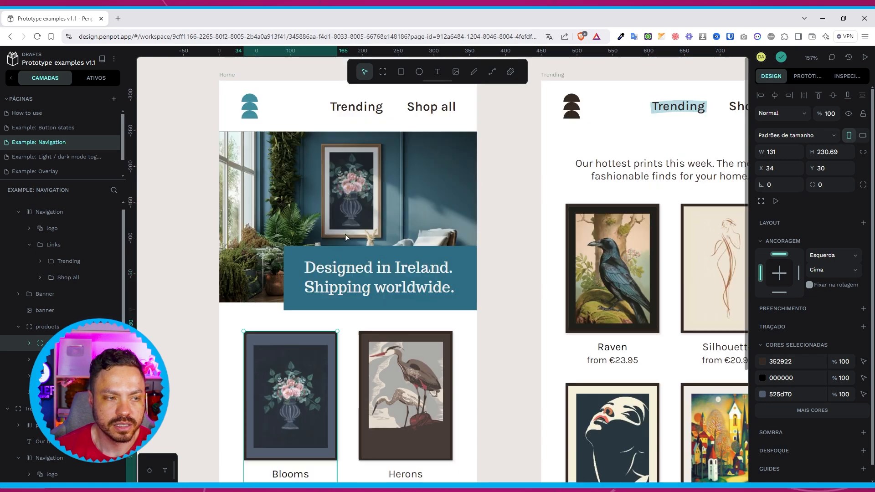
scroll(299, 254, down, 3)
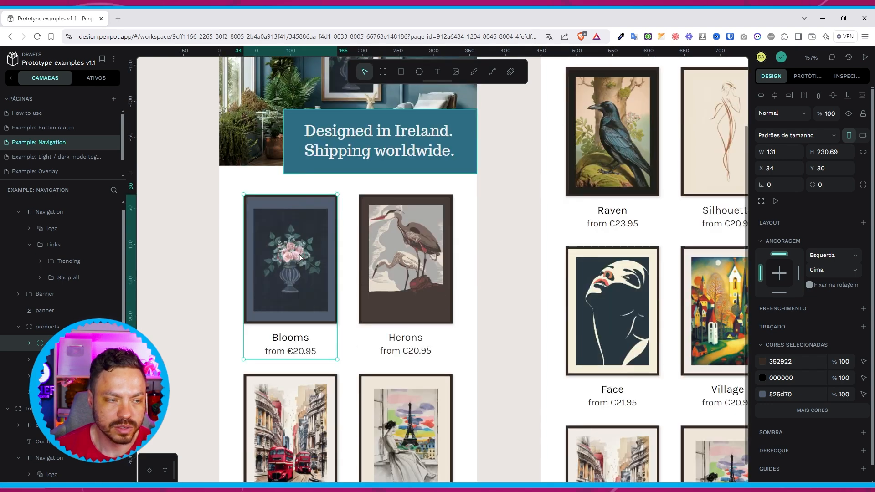
click(47, 328)
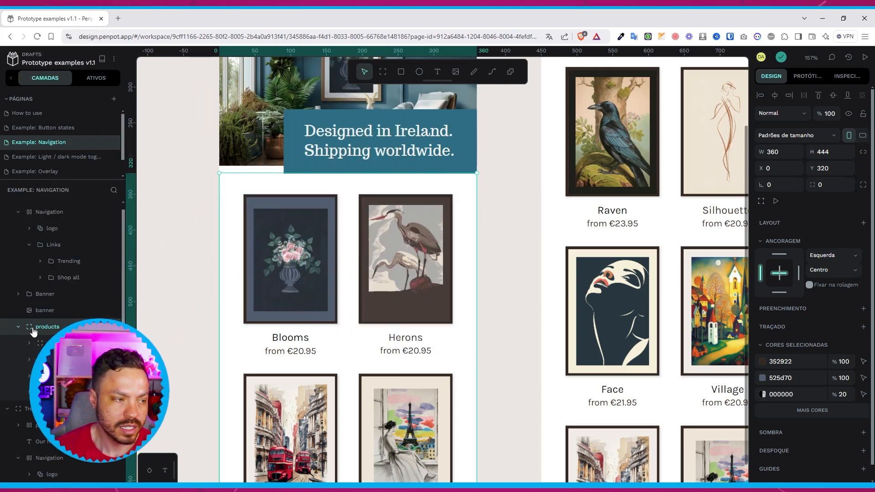
drag(34, 228, 37, 221)
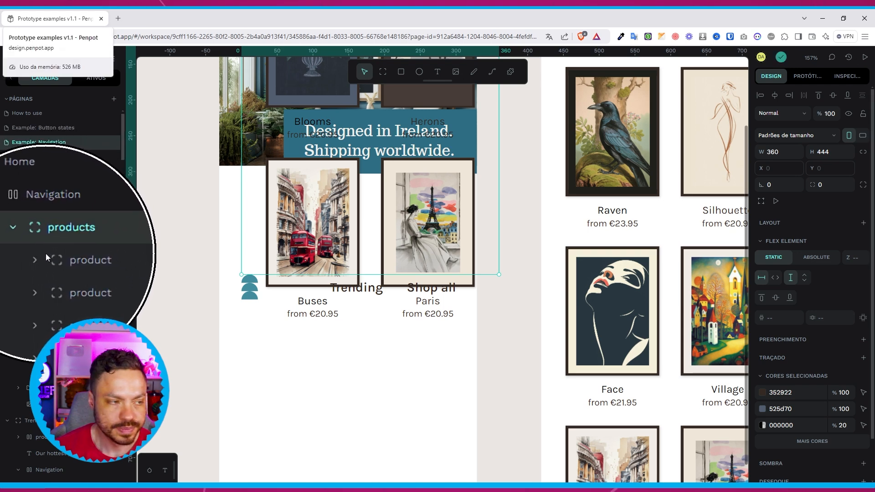
drag(309, 282, 371, 254)
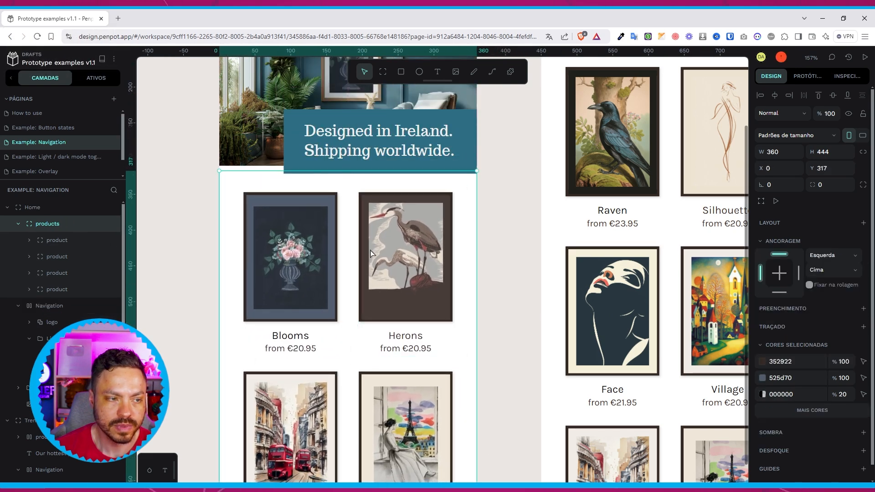
Step: Add a flex layout to the Home screen's products board
right_click(370, 249)
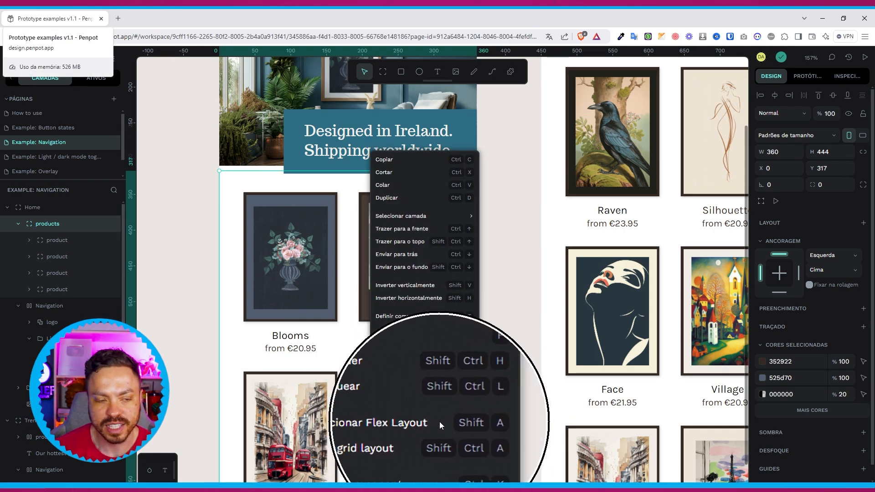
click(333, 288)
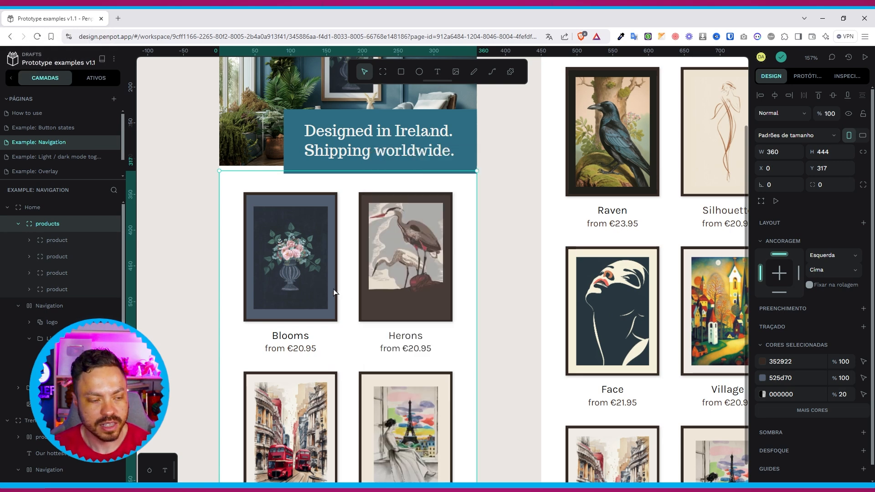
key(shift+a)
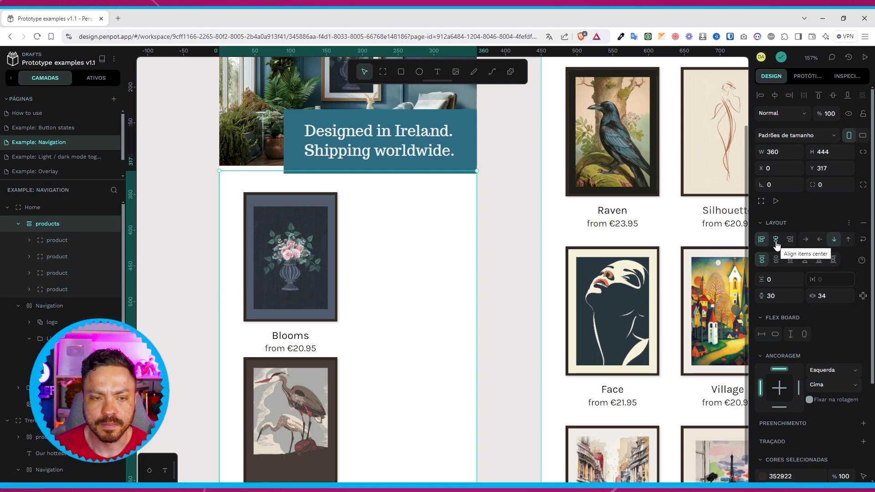
scroll(337, 205, down, 2)
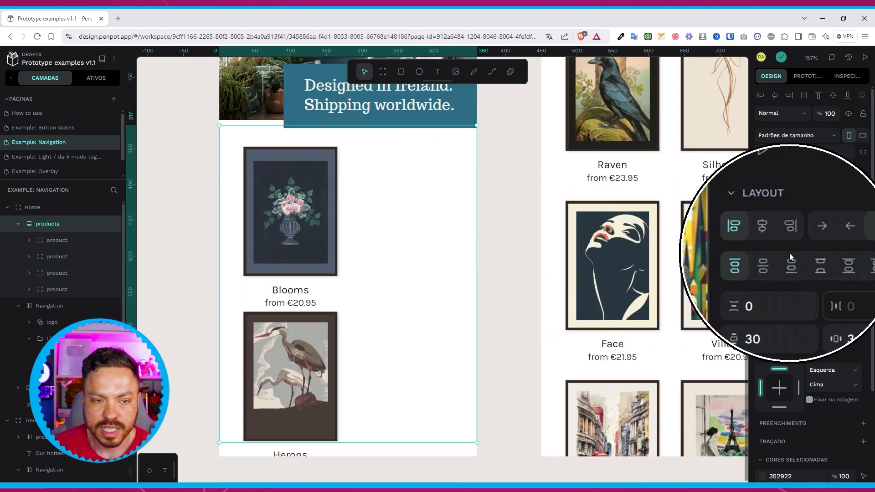
Step: Try centre and end alignment on the products board's flex layout, and settle on centre alignment for the cards
click(777, 241)
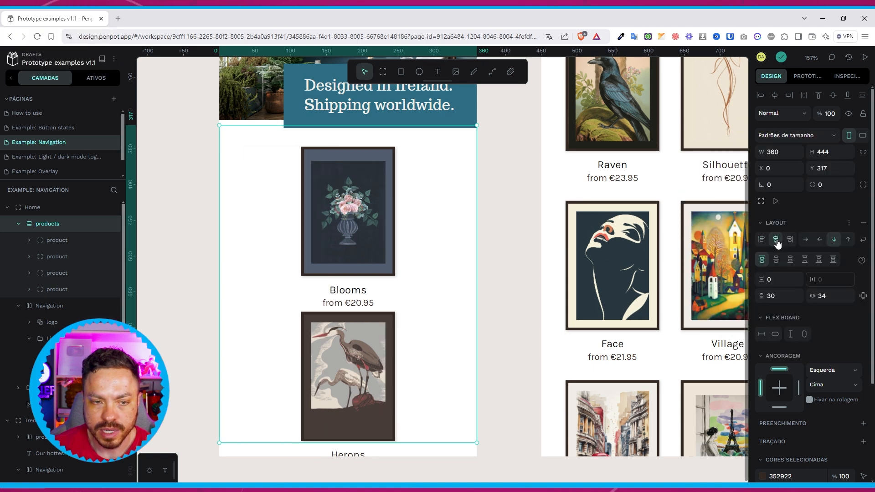
click(790, 242)
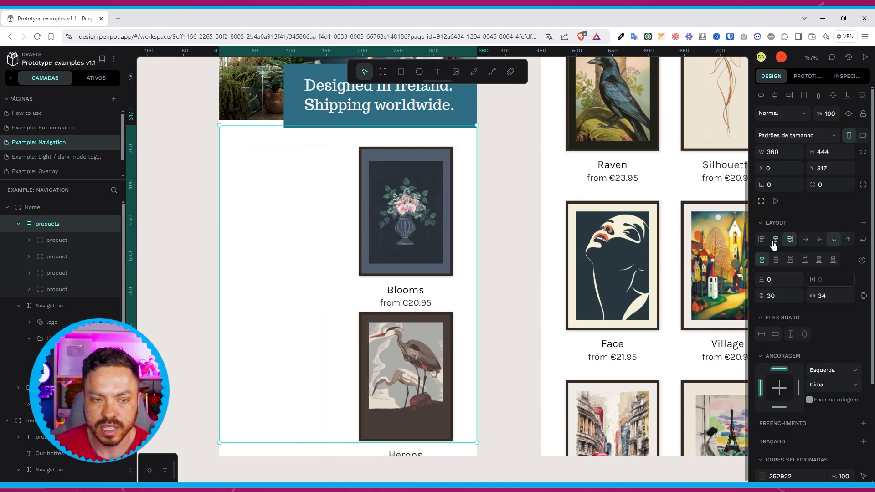
click(775, 242)
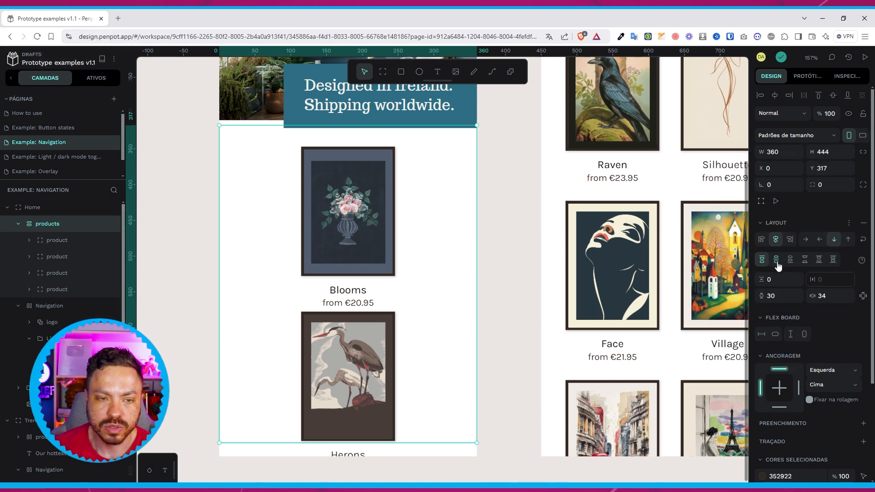
Step: Try the centre, end and space-distribution justify options on the products board, finishing back on start justification
click(777, 263)
click(762, 260)
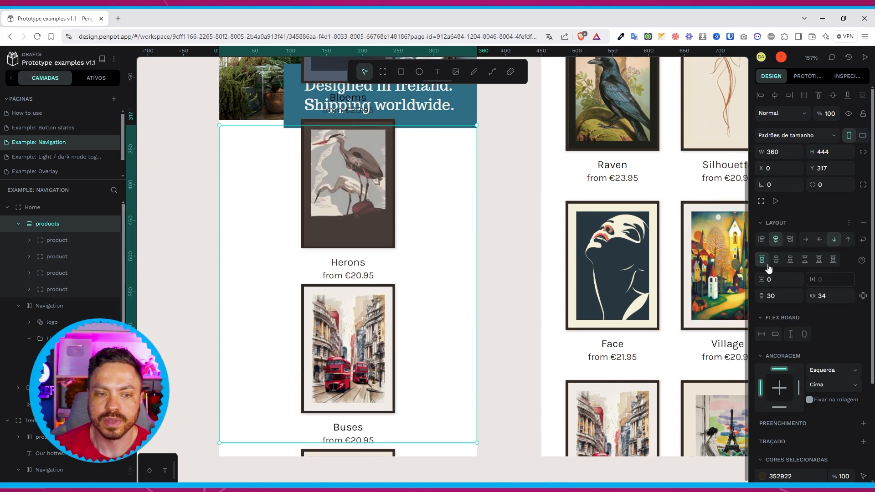
click(776, 260)
click(790, 261)
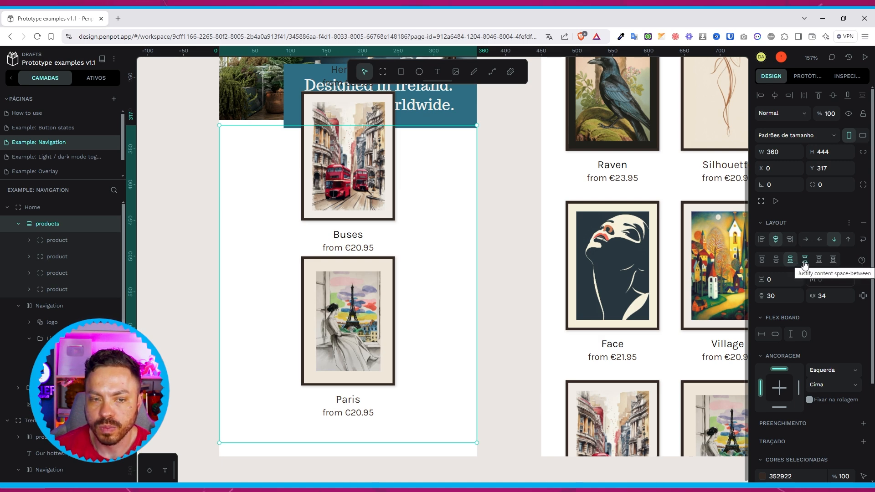
click(805, 262)
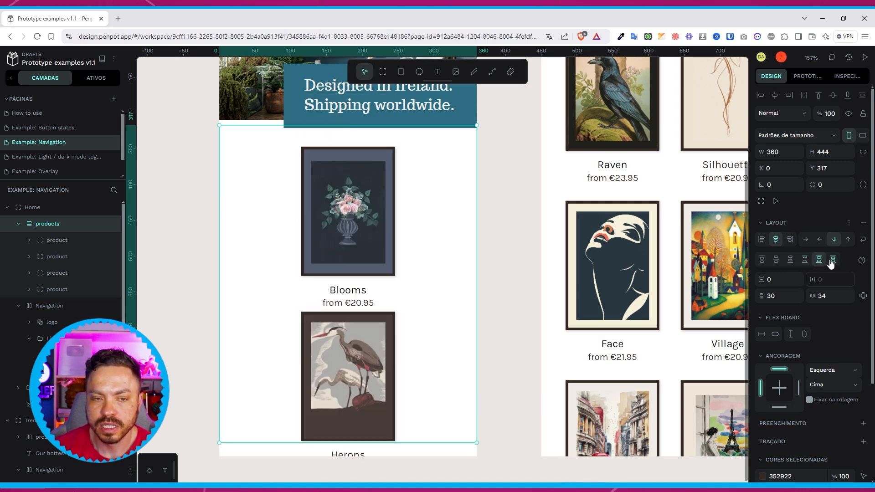
click(762, 262)
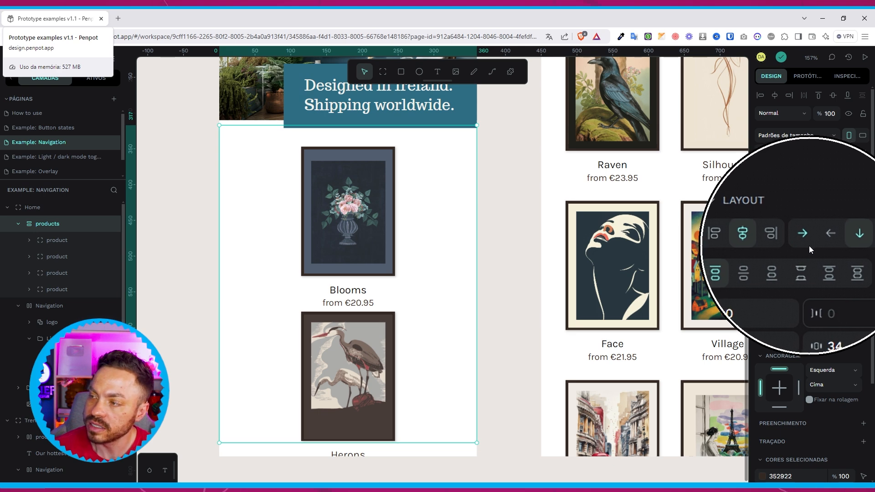
Step: Try the row, column, reverse column and reverse row directions on the products board, ending on reverse row
click(807, 246)
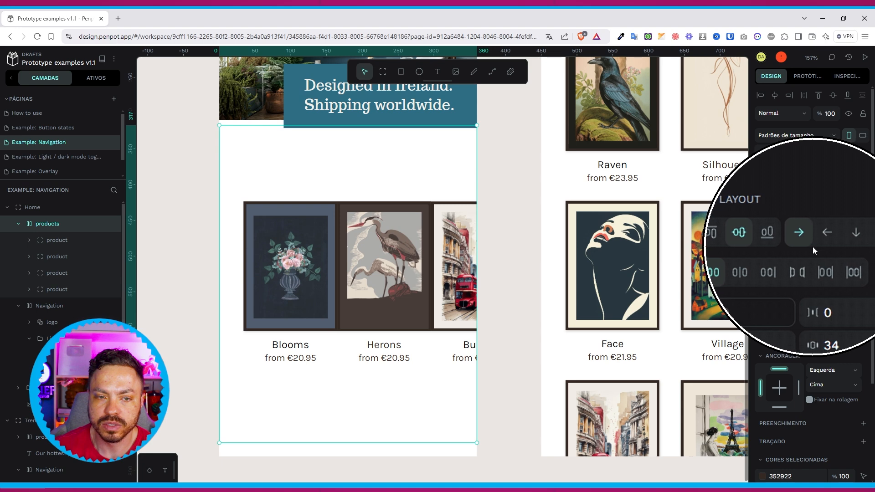
click(834, 246)
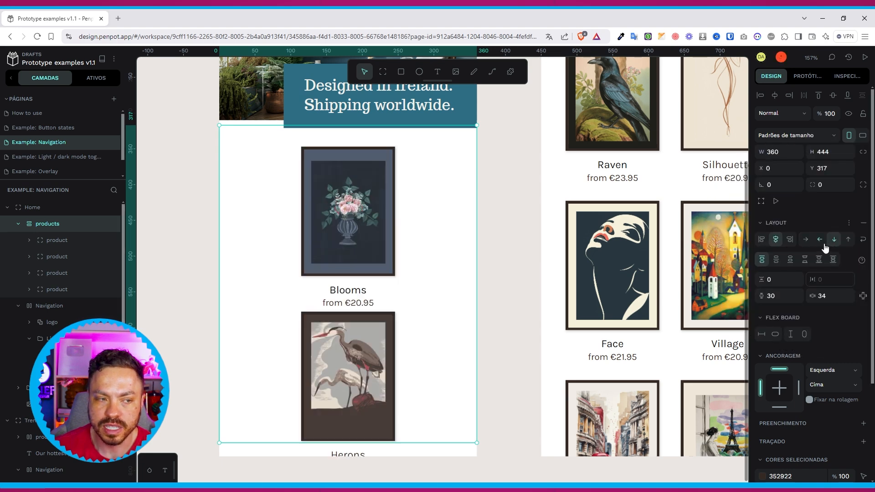
click(848, 242)
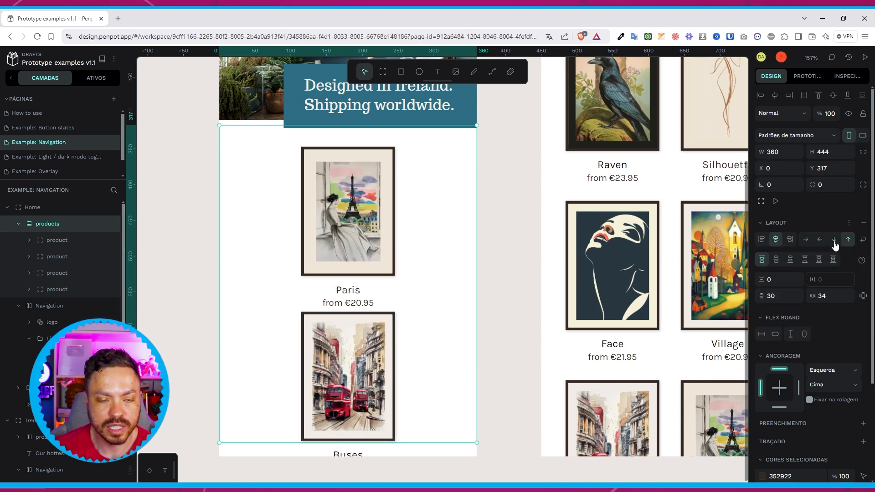
click(821, 240)
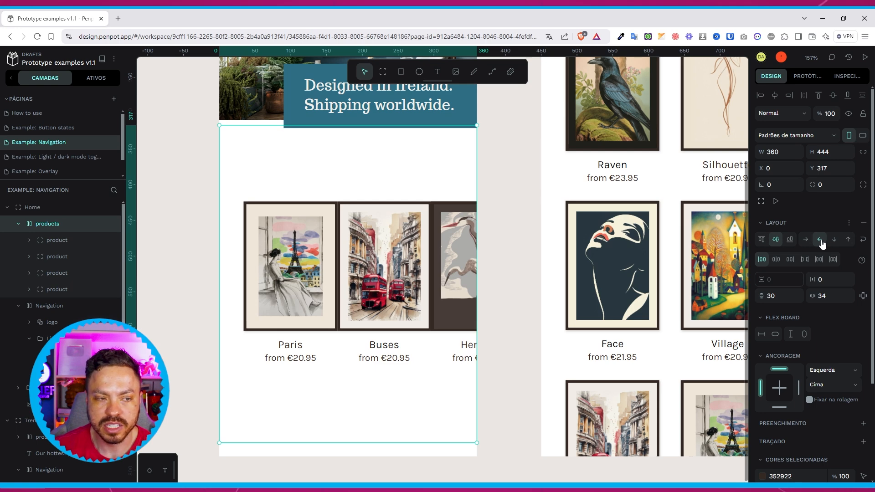
click(806, 240)
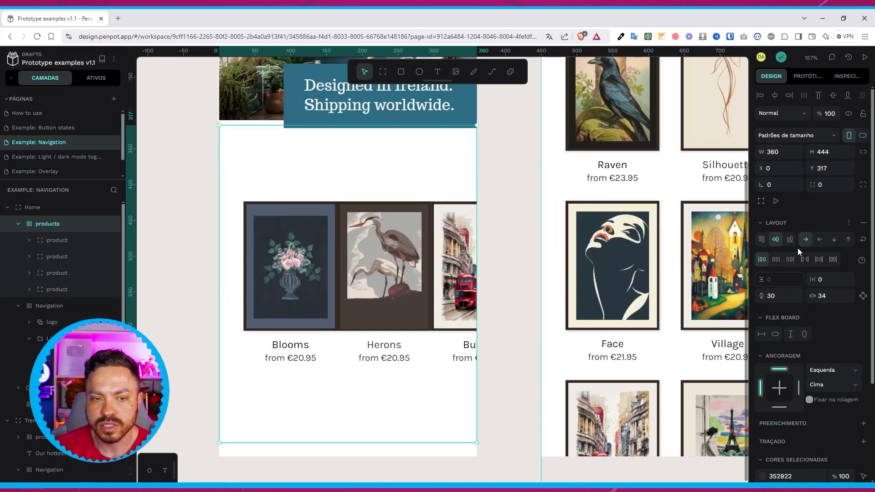
click(819, 240)
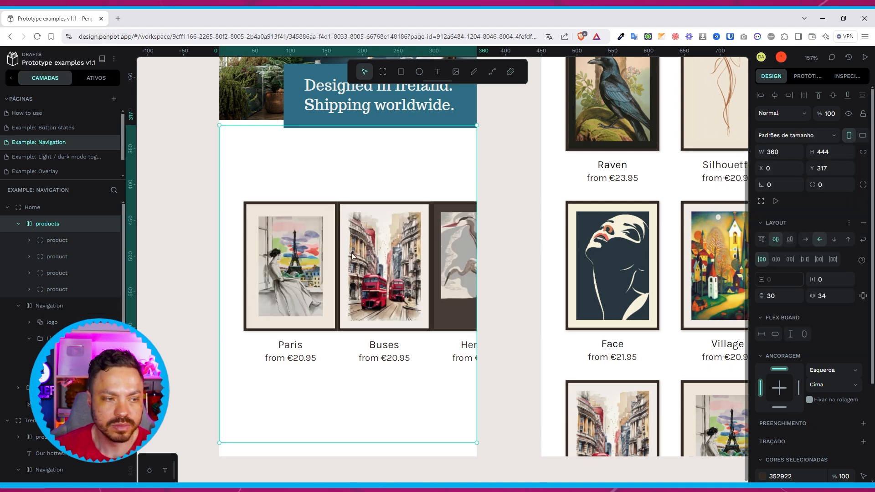
Step: Try widening the products board to 528 and shifting it to X -263, and undo both changes
click(404, 233)
click(325, 180)
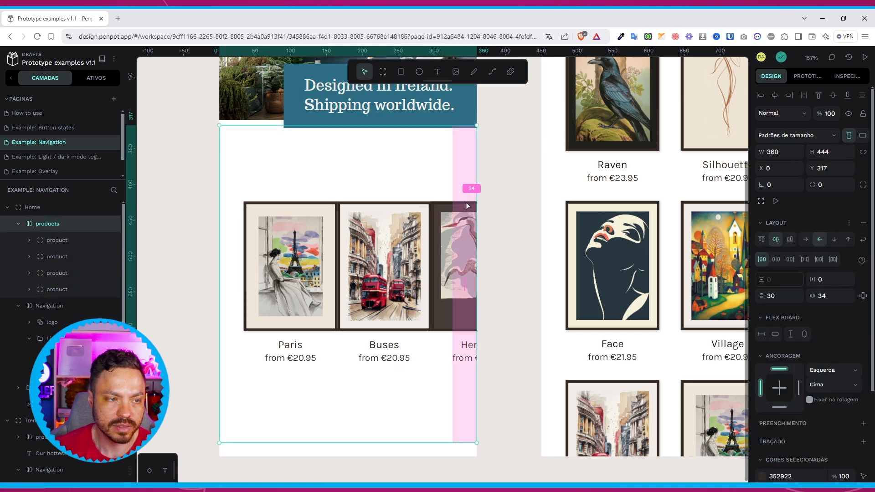
drag(459, 235, 267, 235)
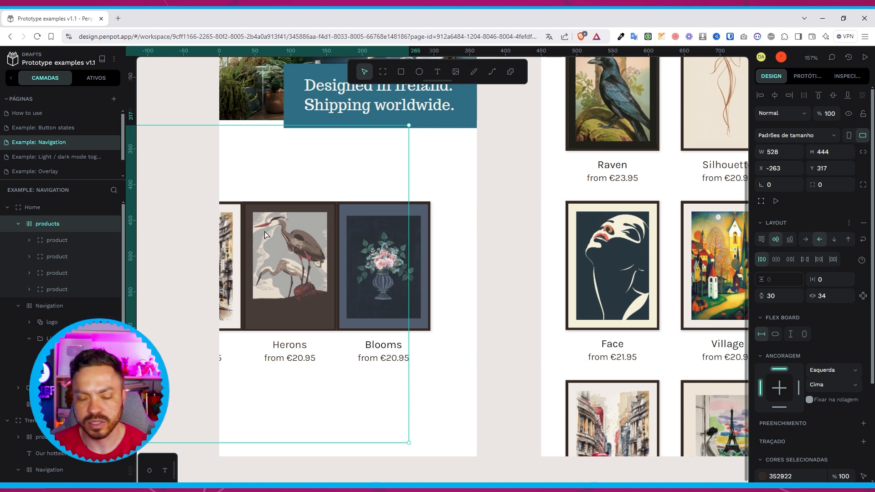
key(ctrl+z)
key(ctrl+z)
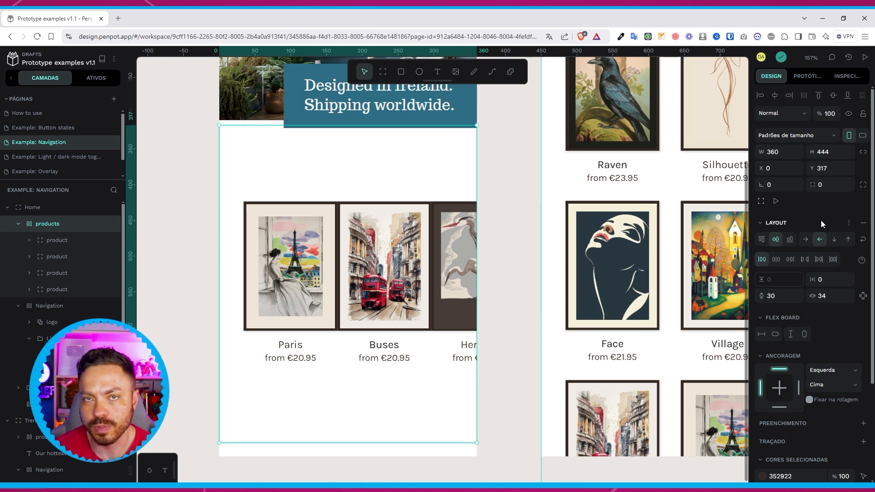
Step: Compare column with reverse column on the products board and leave the flex direction set to column
click(834, 240)
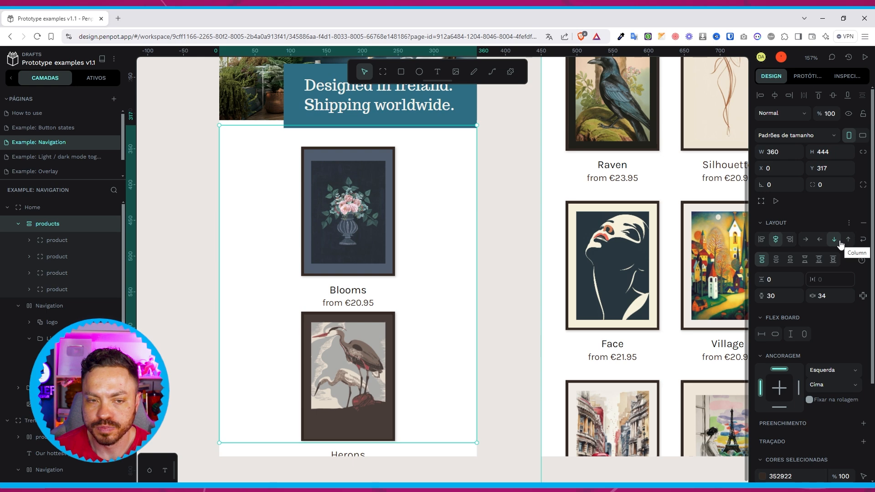
click(841, 242)
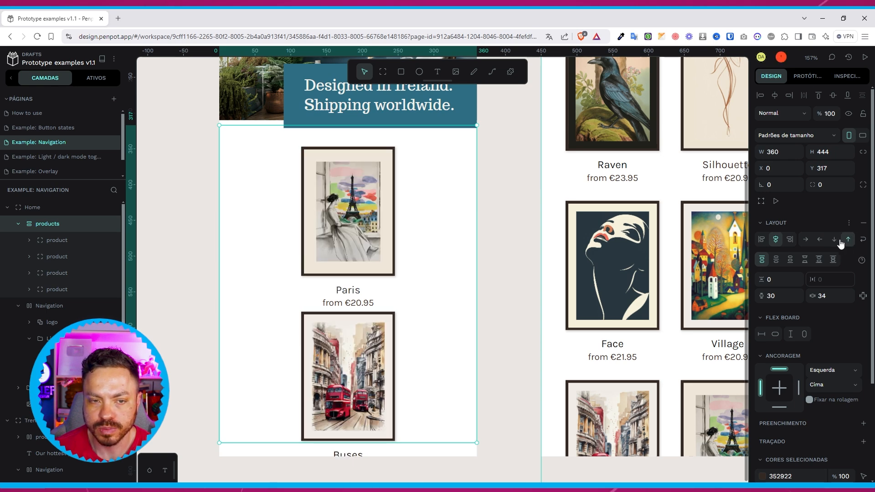
click(835, 240)
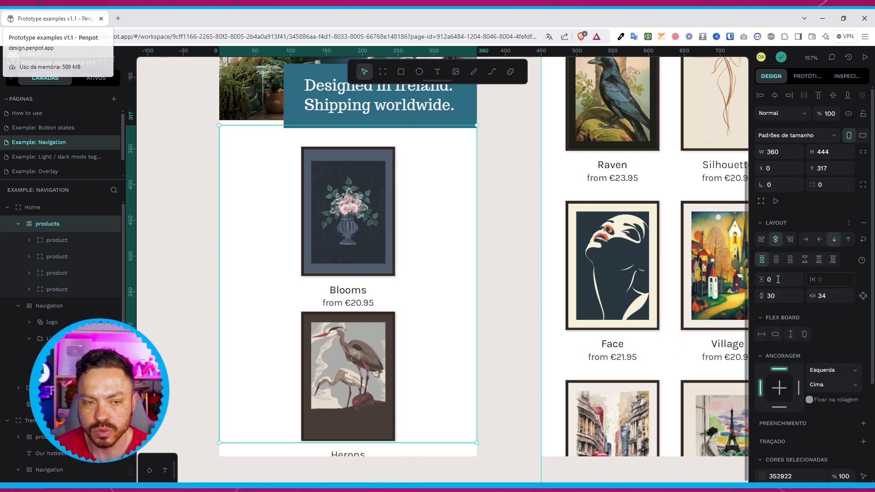
Step: Set the products board's vertical padding to 80 and its horizontal padding to 120
click(780, 297)
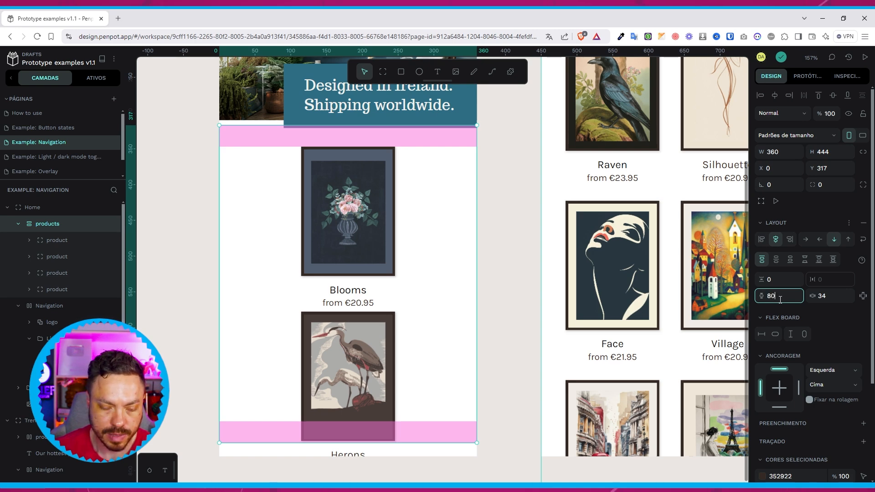
text(80)
key(Return)
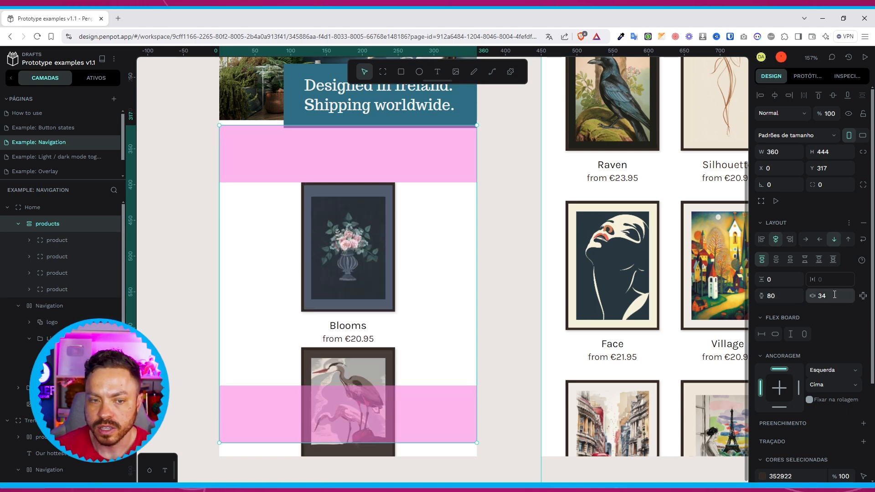
click(834, 294)
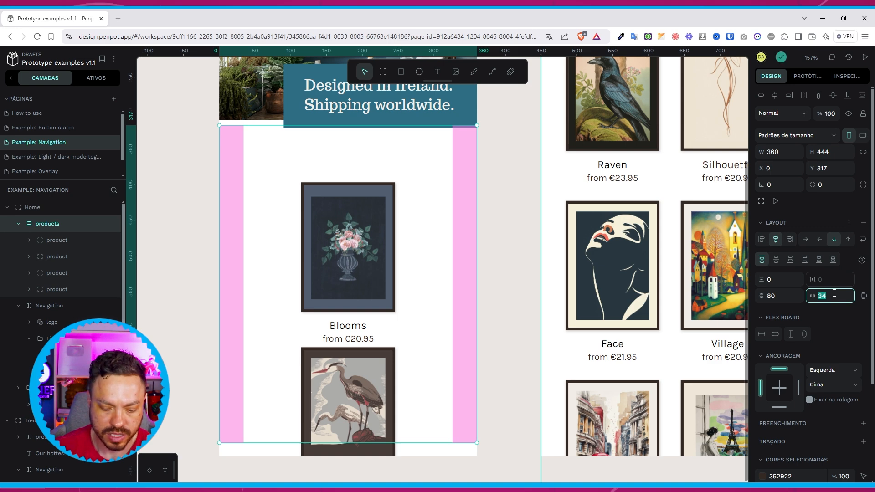
text(120)
key(Return)
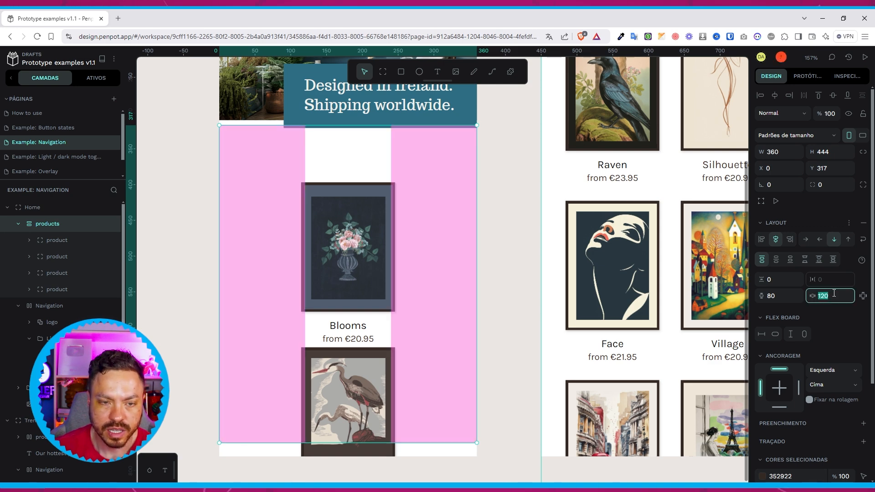
key(super+plus)
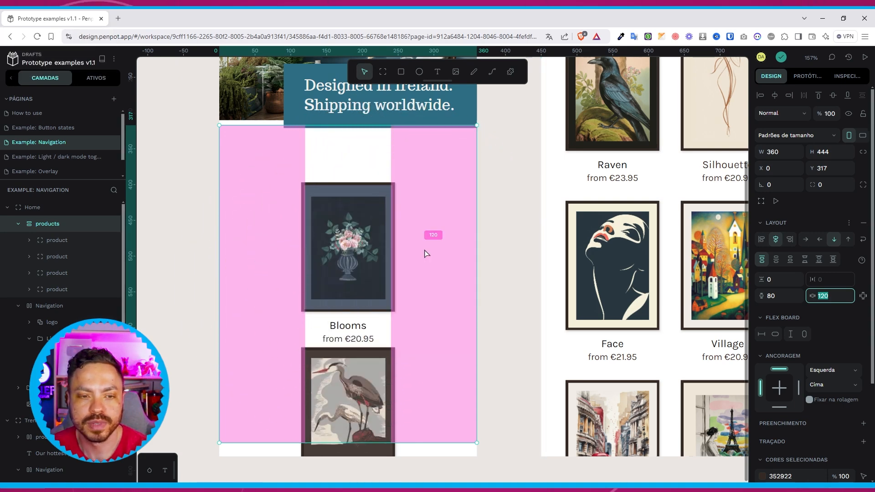
Step: Switch the products board to individual side padding and set the left padding to 60 and the right padding to 140
click(863, 296)
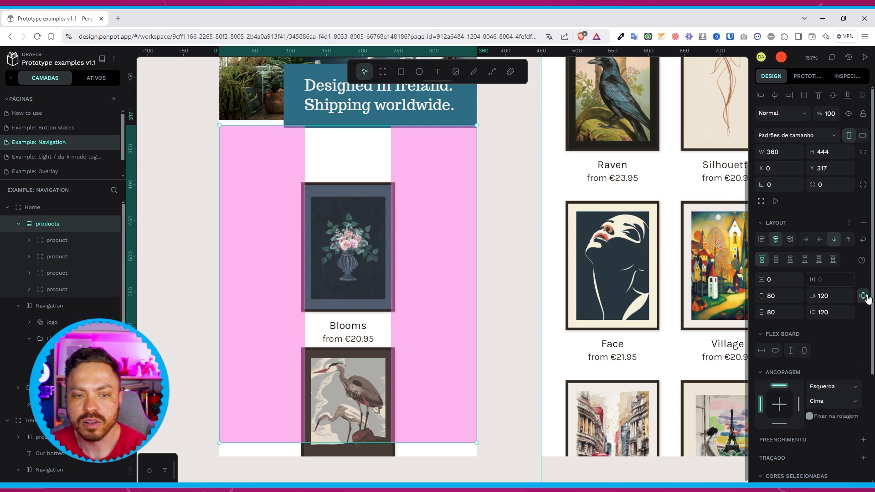
click(829, 315)
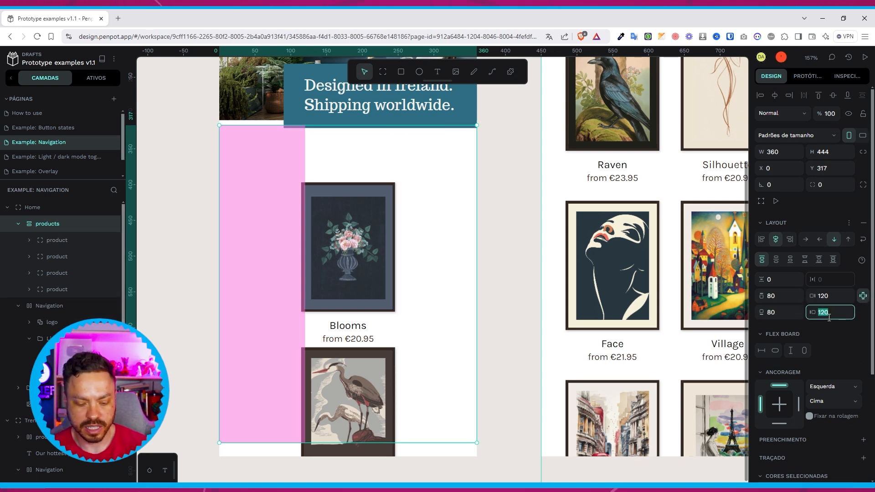
key(Return)
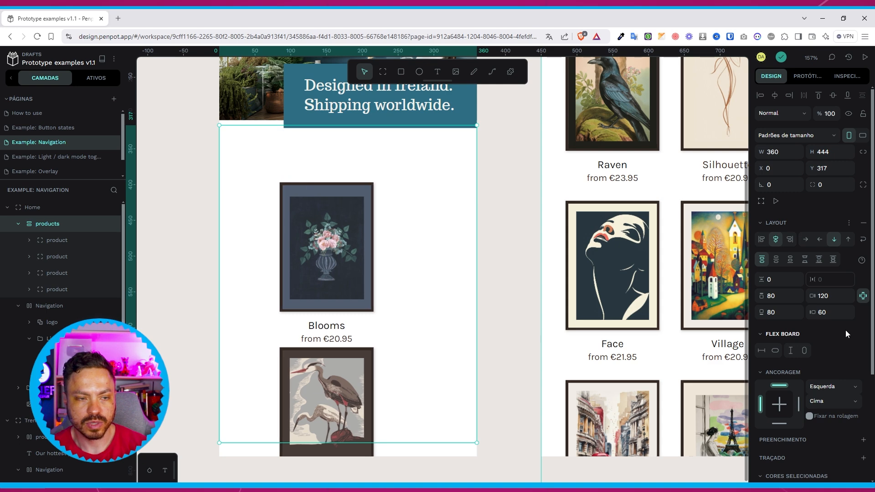
click(786, 314)
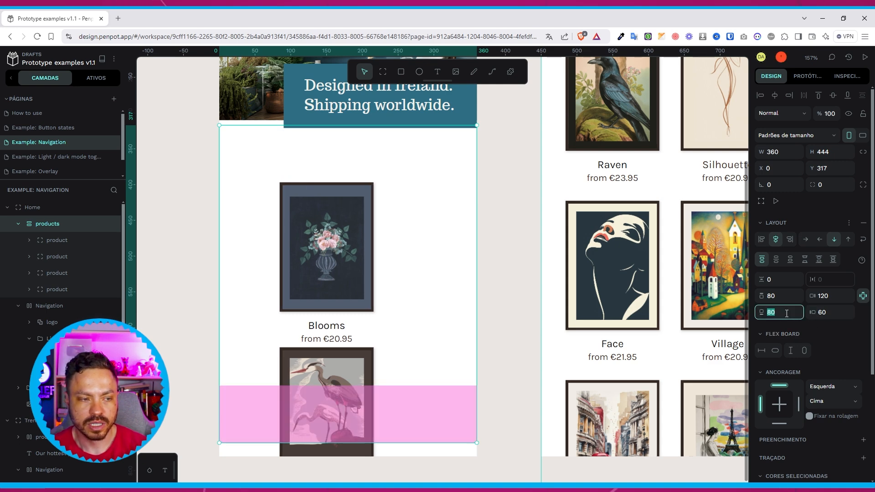
click(830, 295)
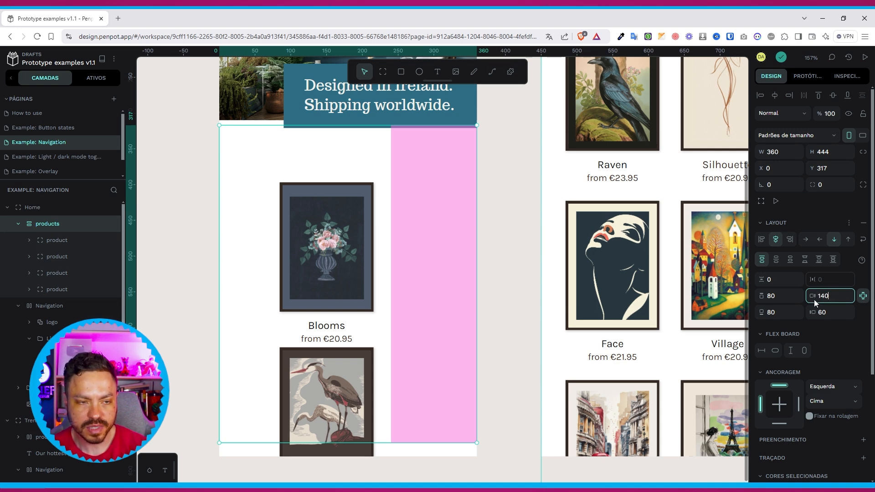
key(Return)
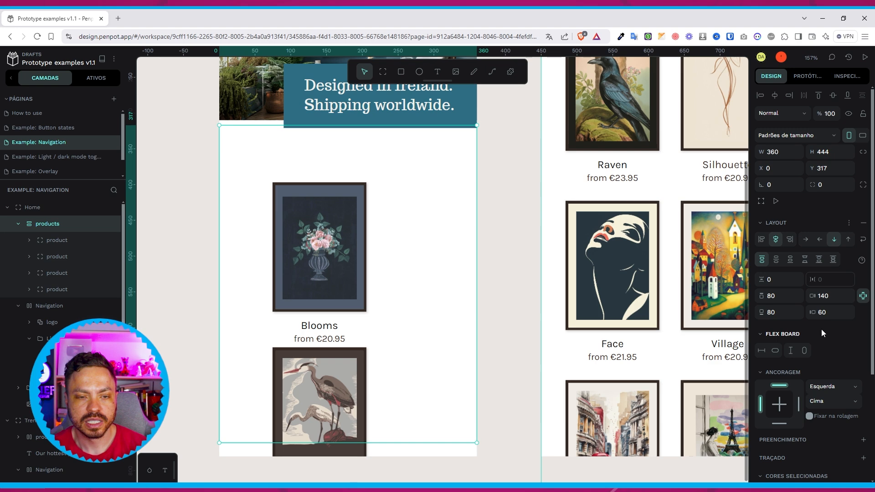
click(823, 312)
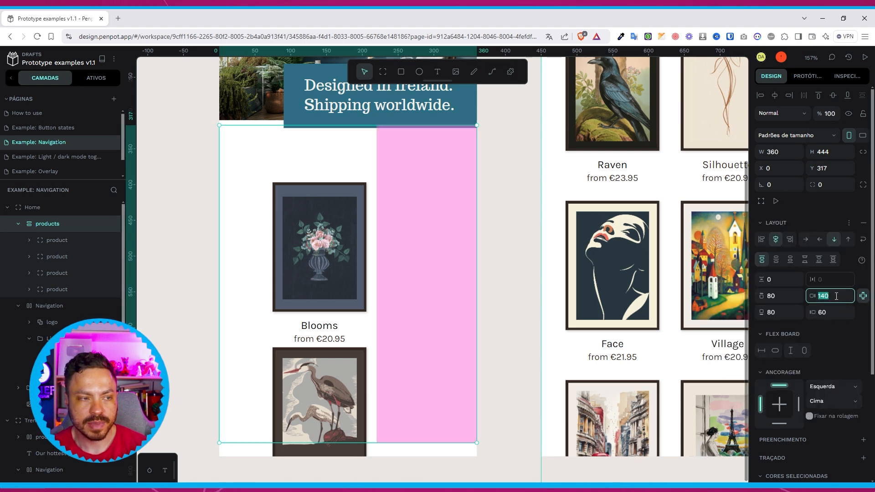
Step: Set the products board's top padding to 20
click(781, 301)
text(20)
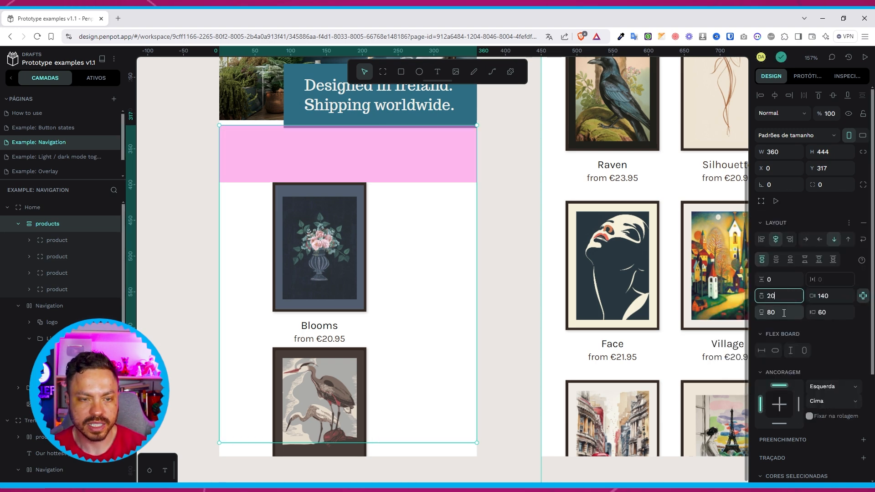
key(Return)
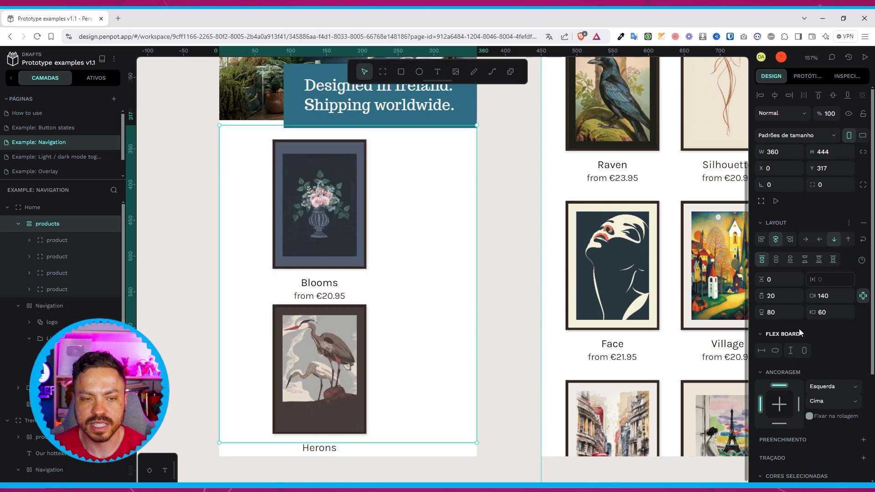
Step: Switch the products board from individual side padding back to paired padding, with vertical and horizontal padding at 0
click(786, 285)
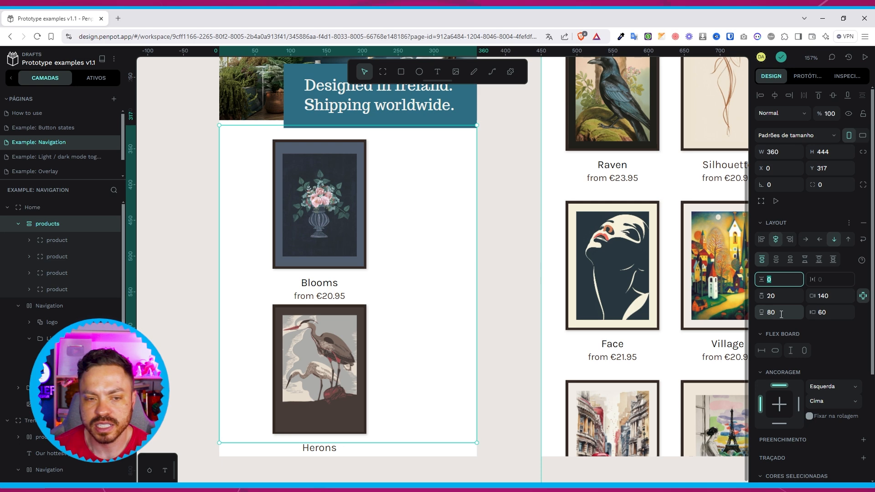
click(792, 295)
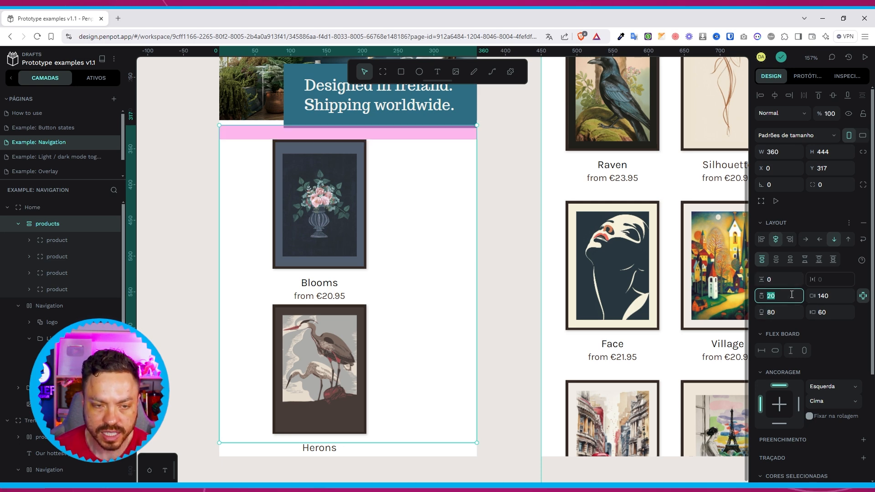
click(790, 313)
click(863, 297)
click(785, 298)
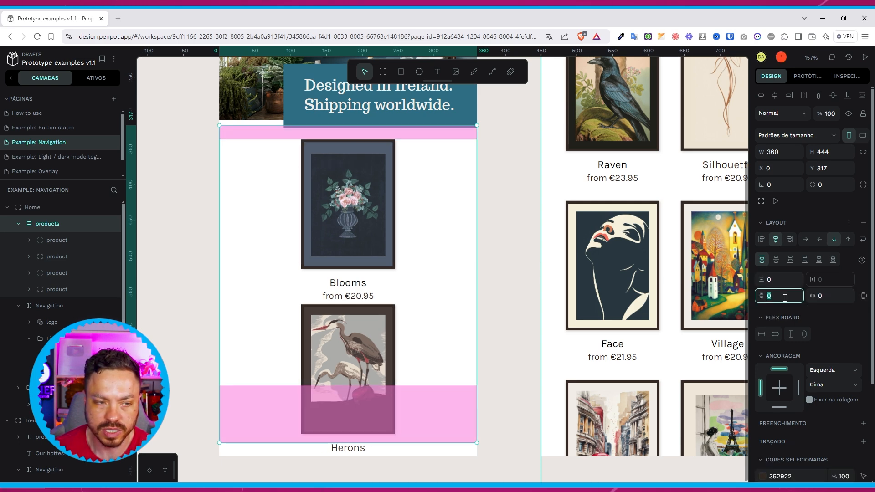
click(829, 299)
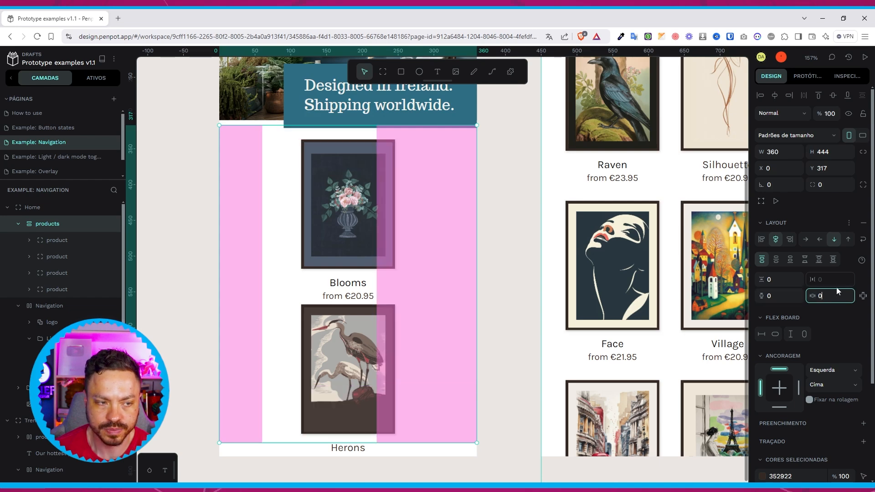
Step: Set the row gap between the products board's items to 50
click(771, 280)
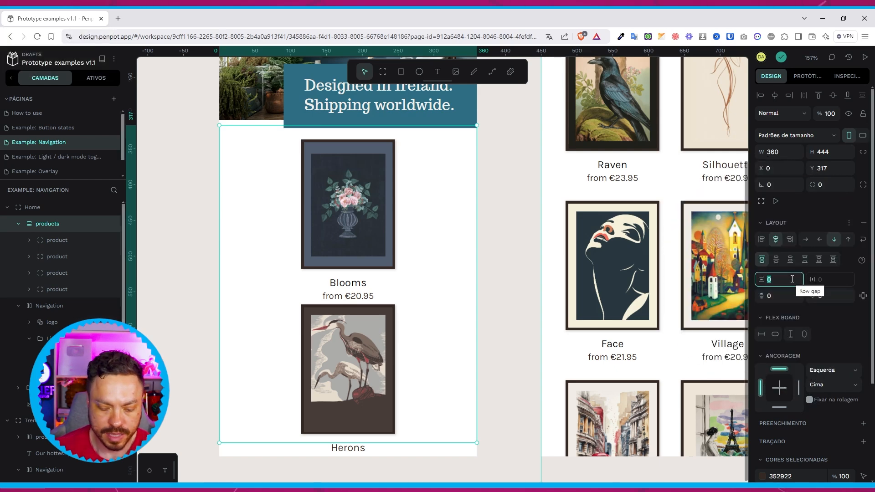
key(Return)
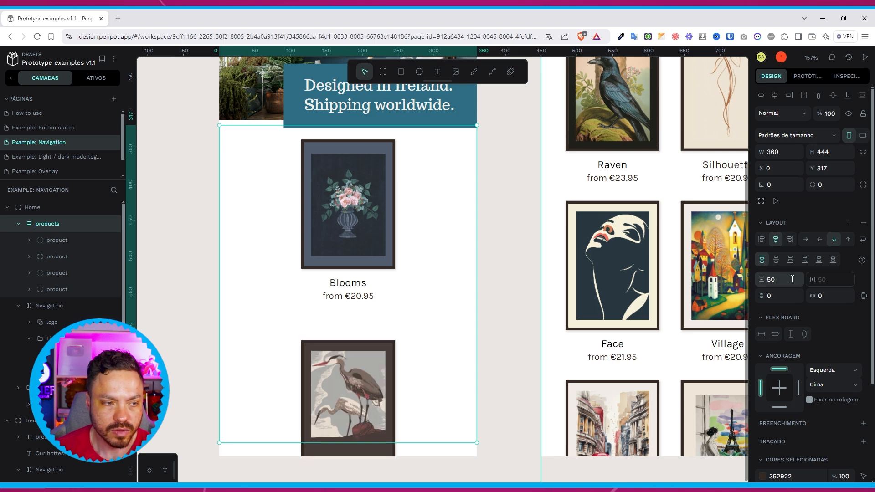
click(760, 279)
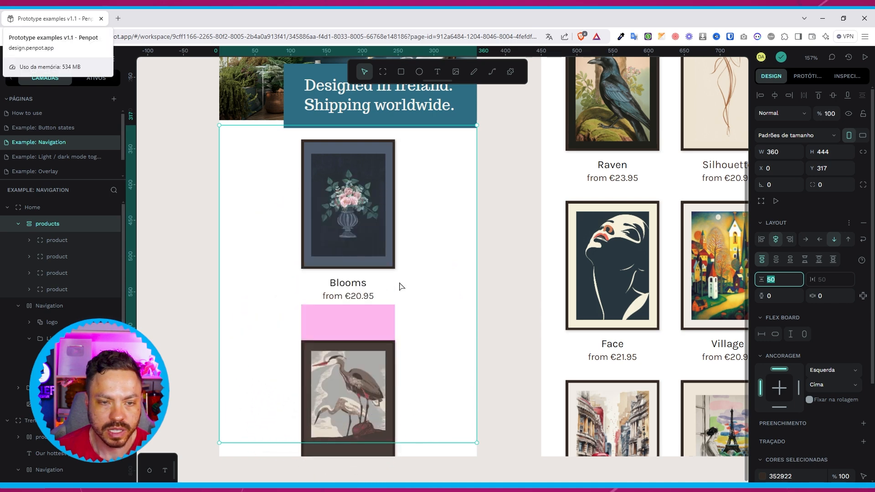
Step: Change the products board's flex direction to row and set its column gap to 2
click(805, 239)
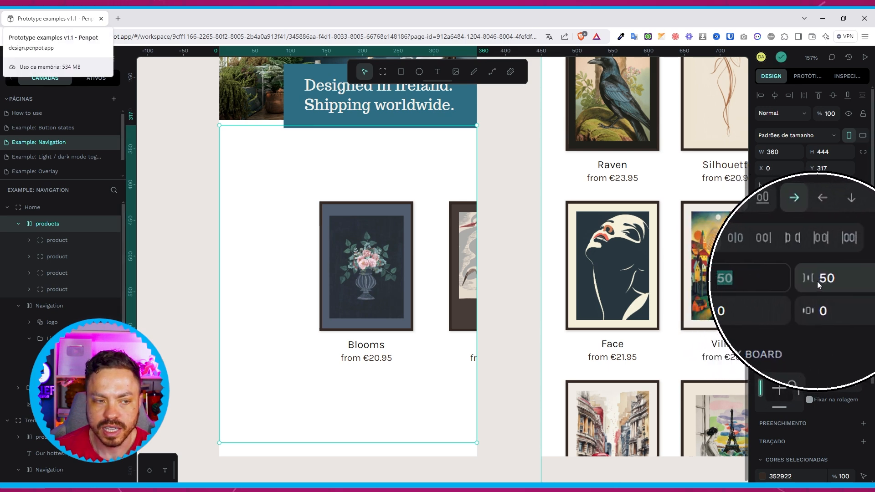
click(823, 280)
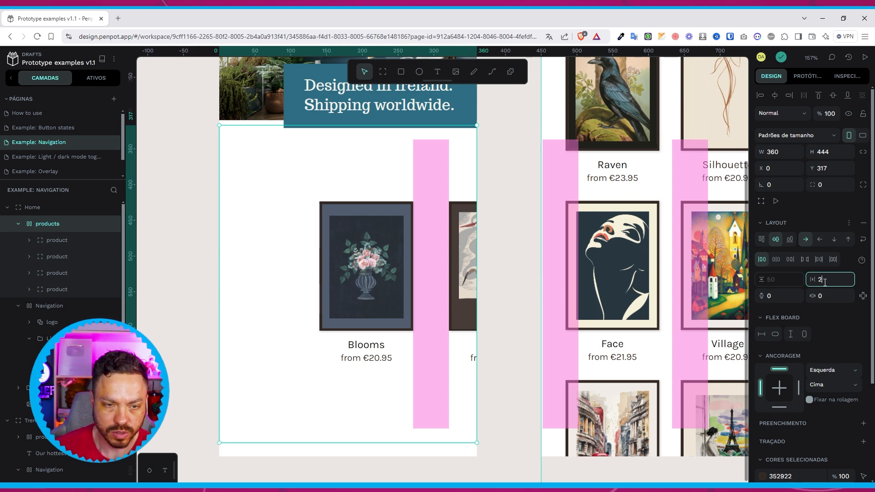
text(2)
key(Return)
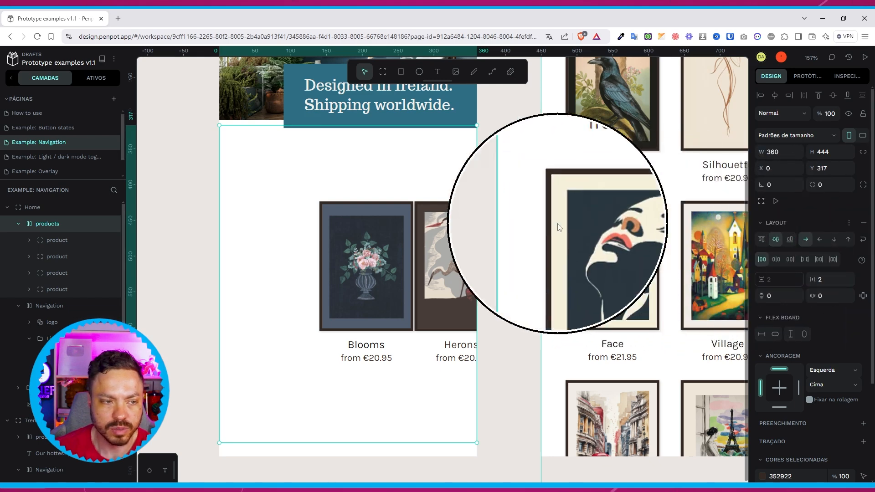
Step: Return the products board's flex direction to column
click(829, 279)
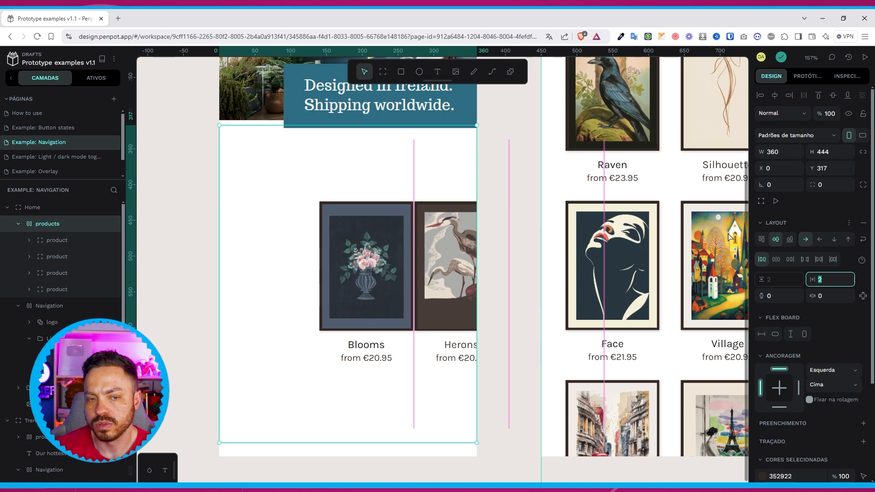
click(833, 240)
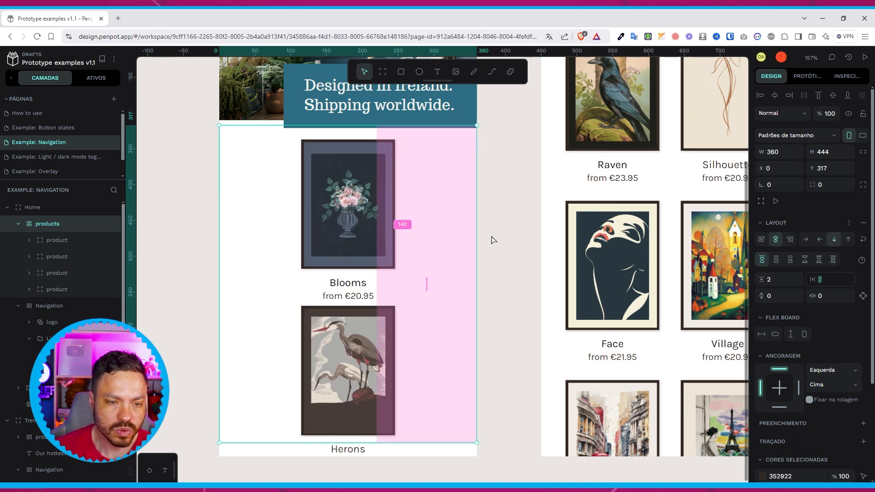
scroll(326, 251, down, 2)
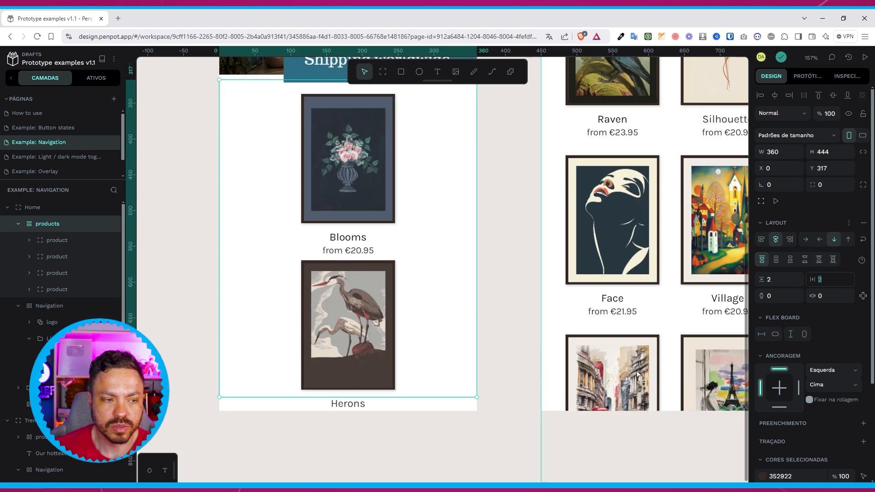